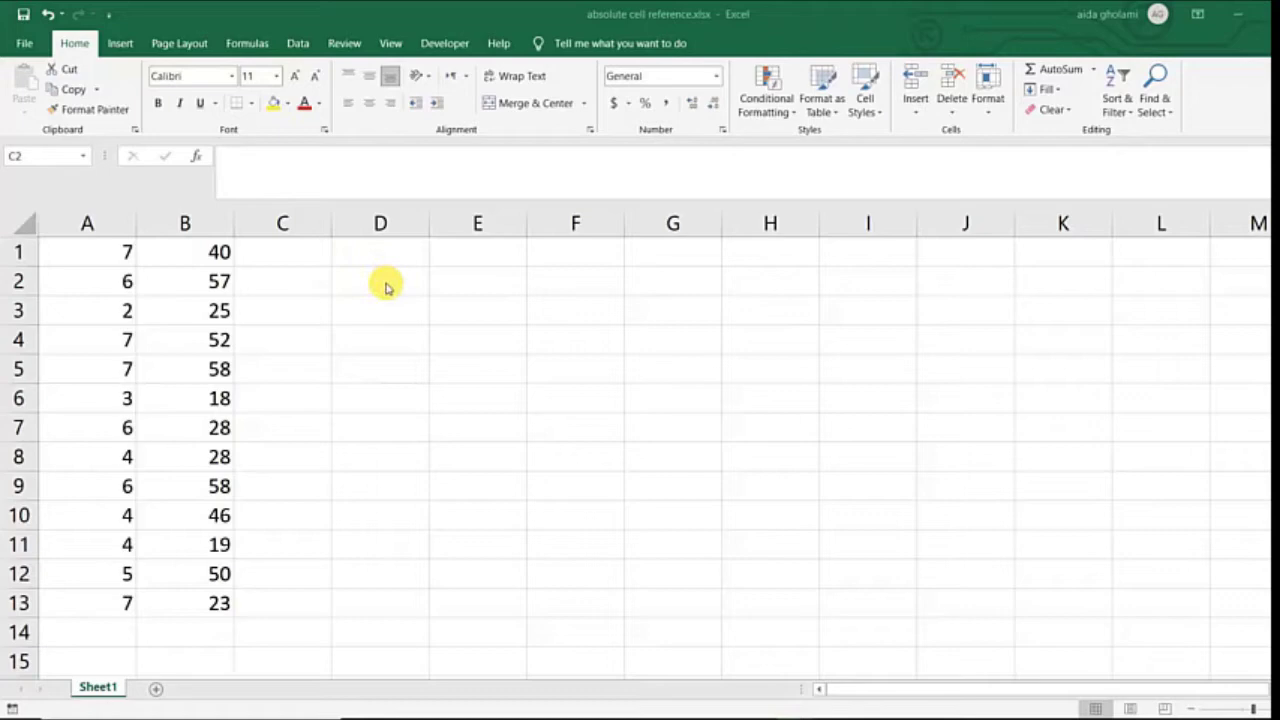
# - Enter =A1+B1 in C1 and fill it down to C13
pyautogui.click(292, 272)
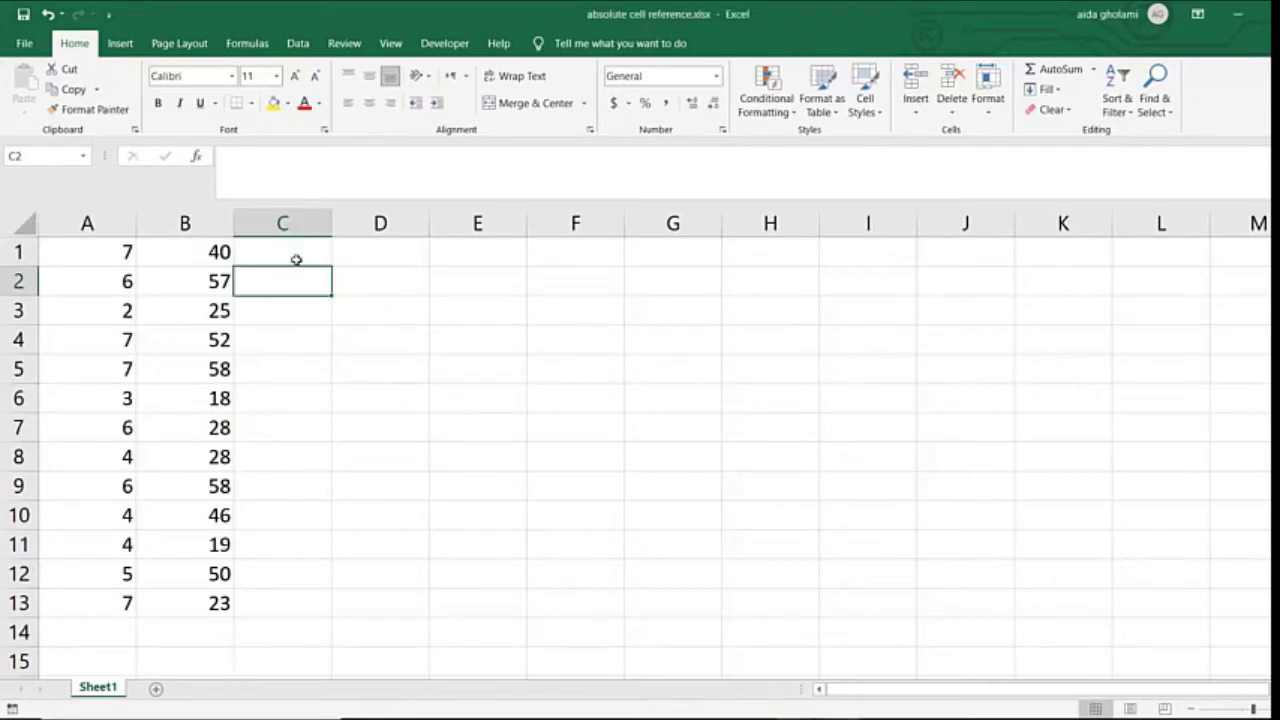
pyautogui.write('=')
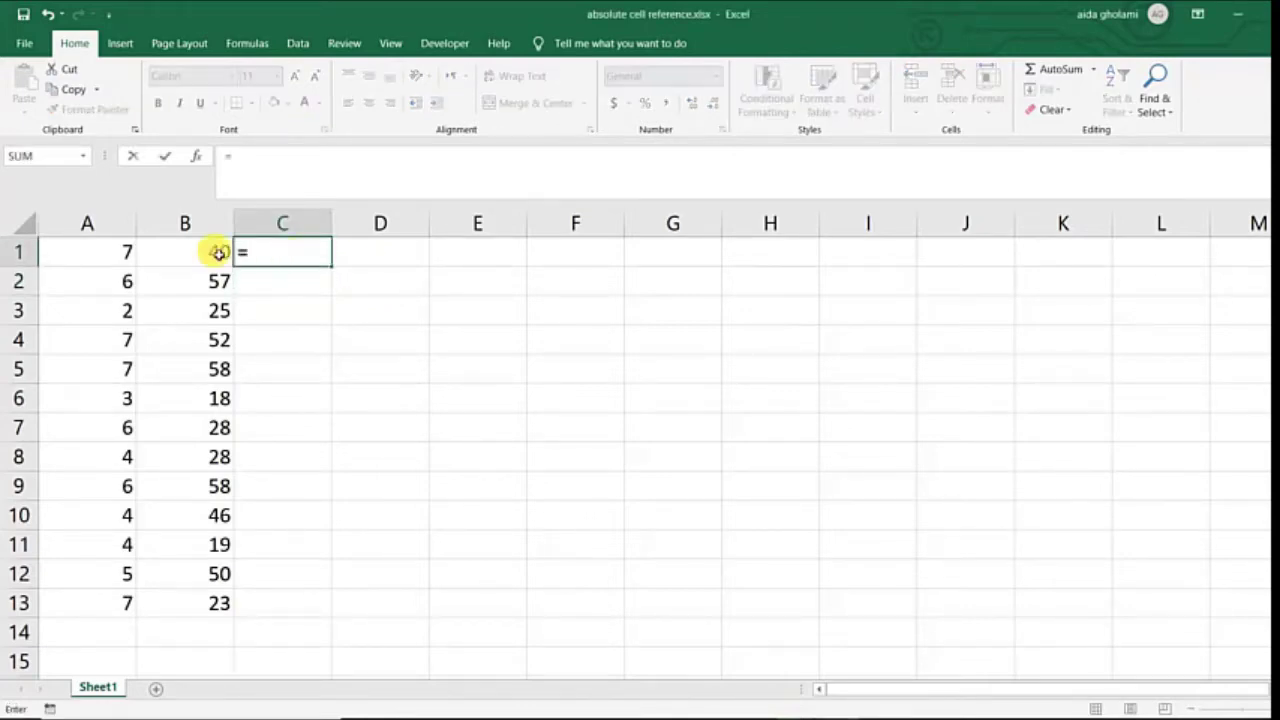
pyautogui.click(70, 248)
pyautogui.write('+')
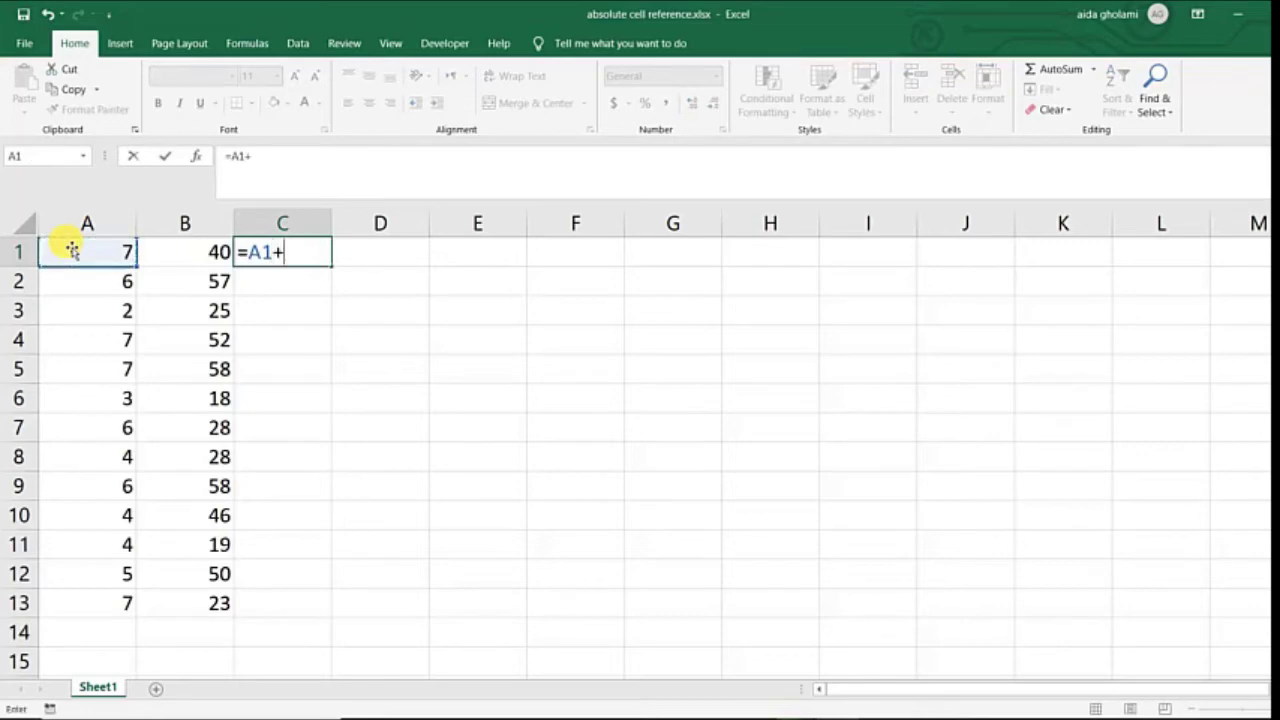
pyautogui.click(178, 250)
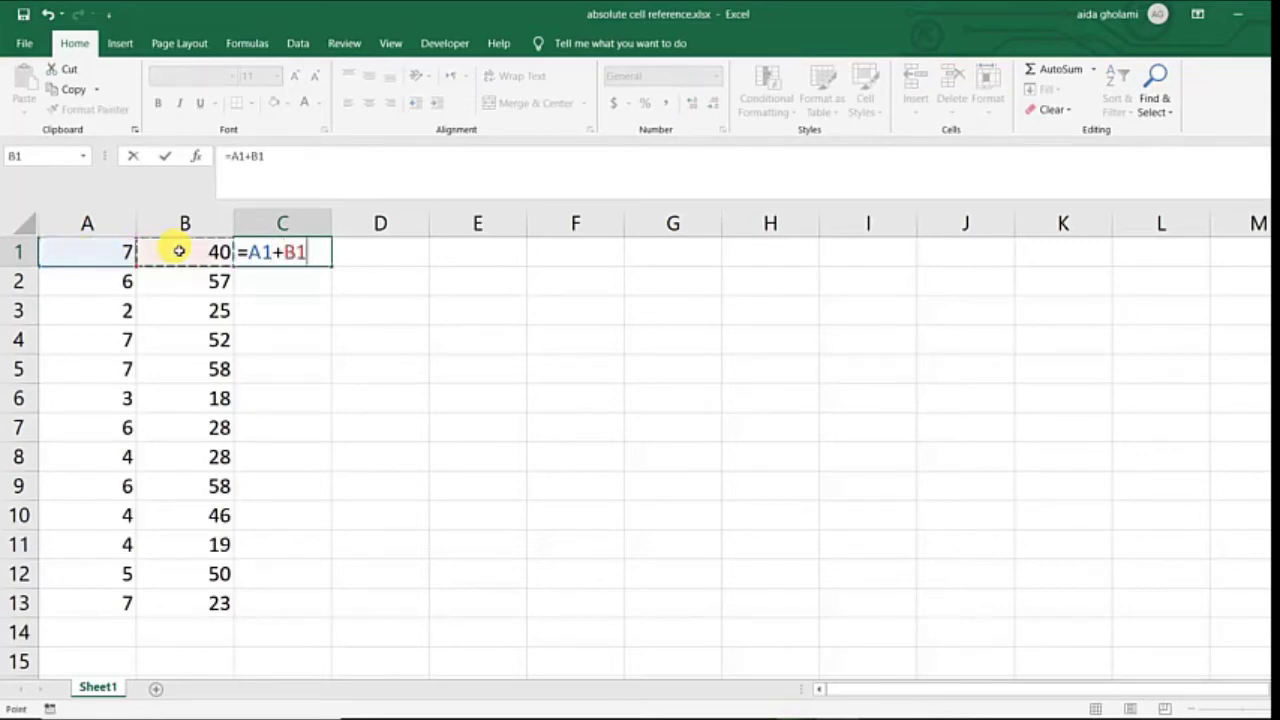
pyautogui.press('Return')
pyautogui.click(322, 256)
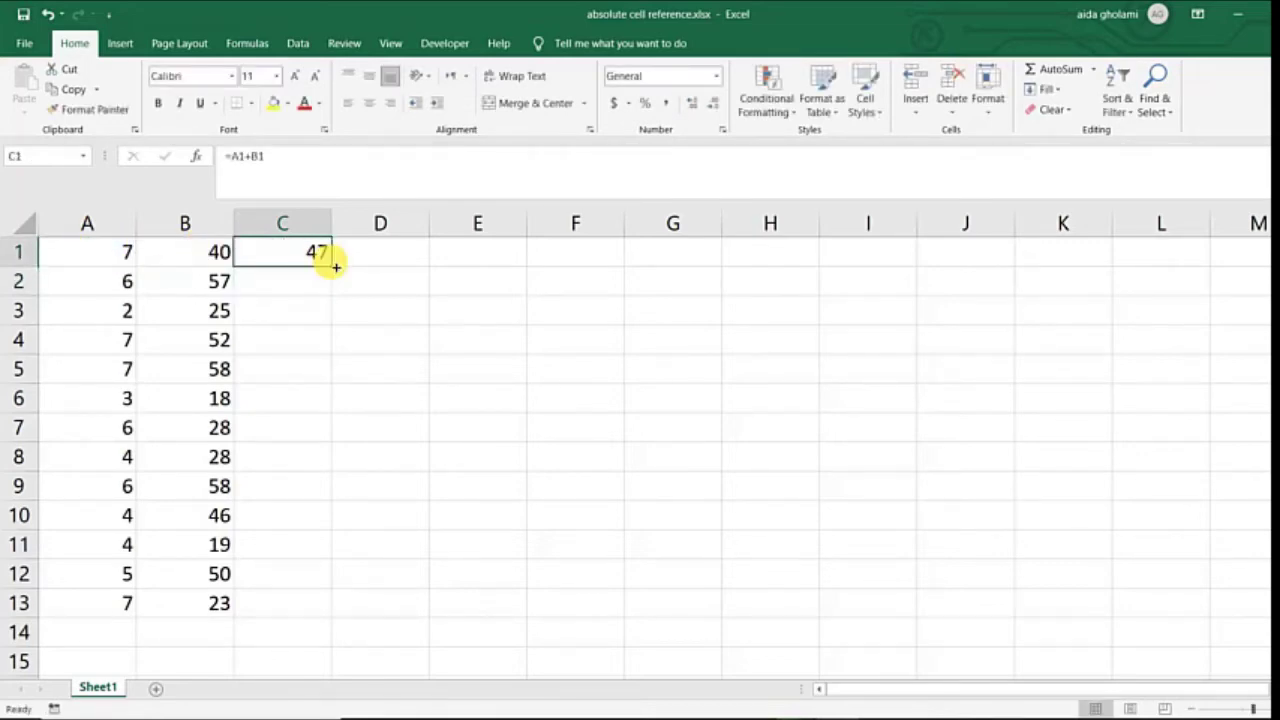
pyautogui.moveTo(335, 274); pyautogui.dragTo(313, 630)
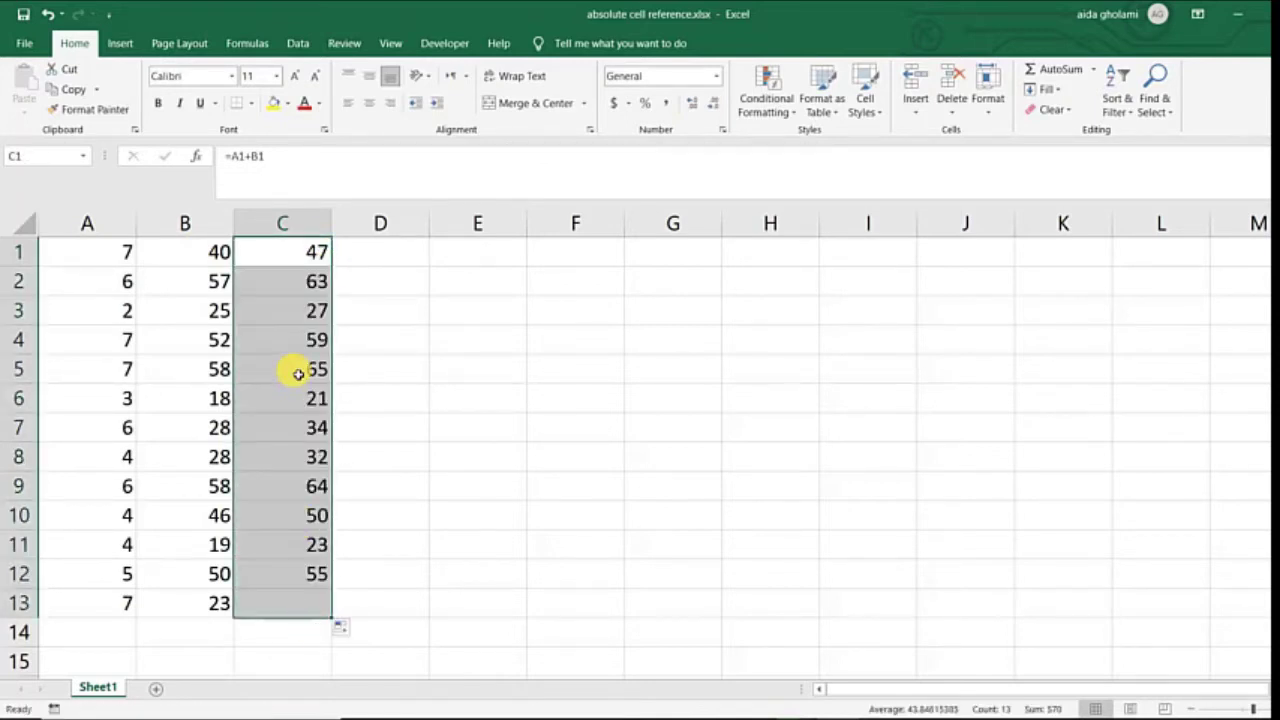
# - Check the copied sum formulas in C2, C4, C8, C11 and C13 without changing them
pyautogui.doubleClick(311, 288)
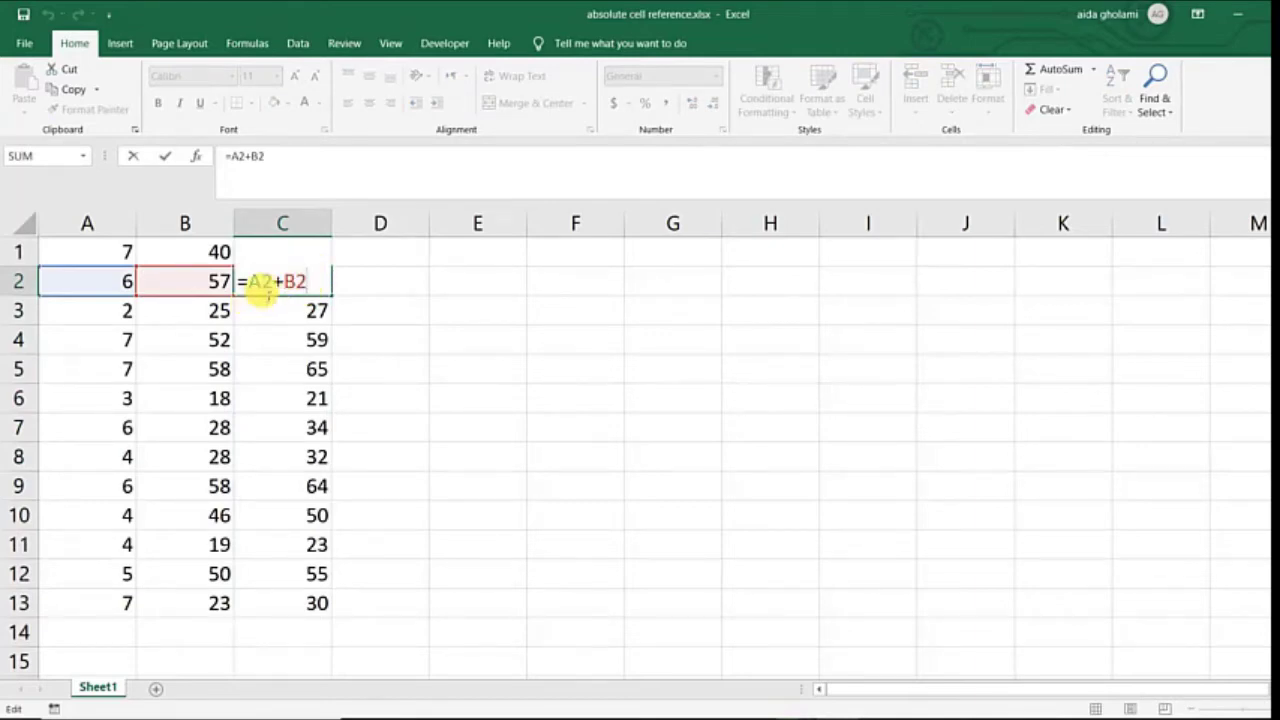
pyautogui.press('Return')
pyautogui.doubleClick(289, 340)
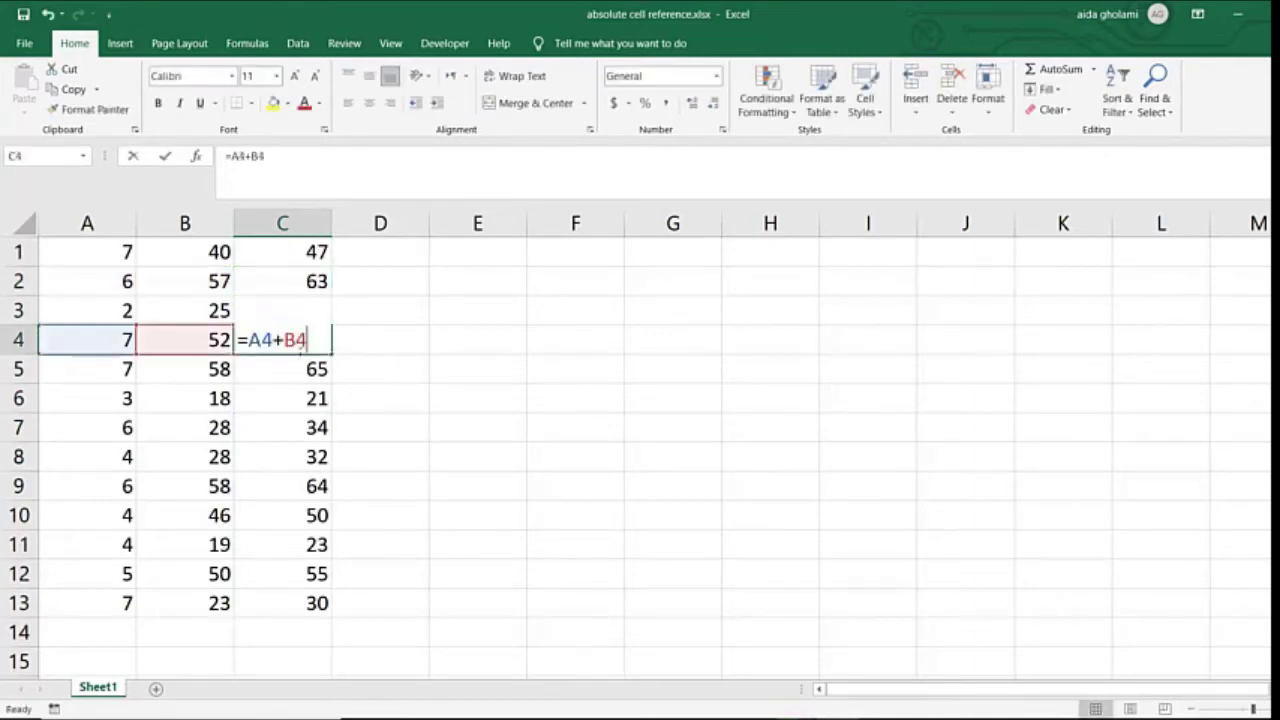
pyautogui.click(291, 456)
pyautogui.doubleClick(291, 456)
pyautogui.press('Return')
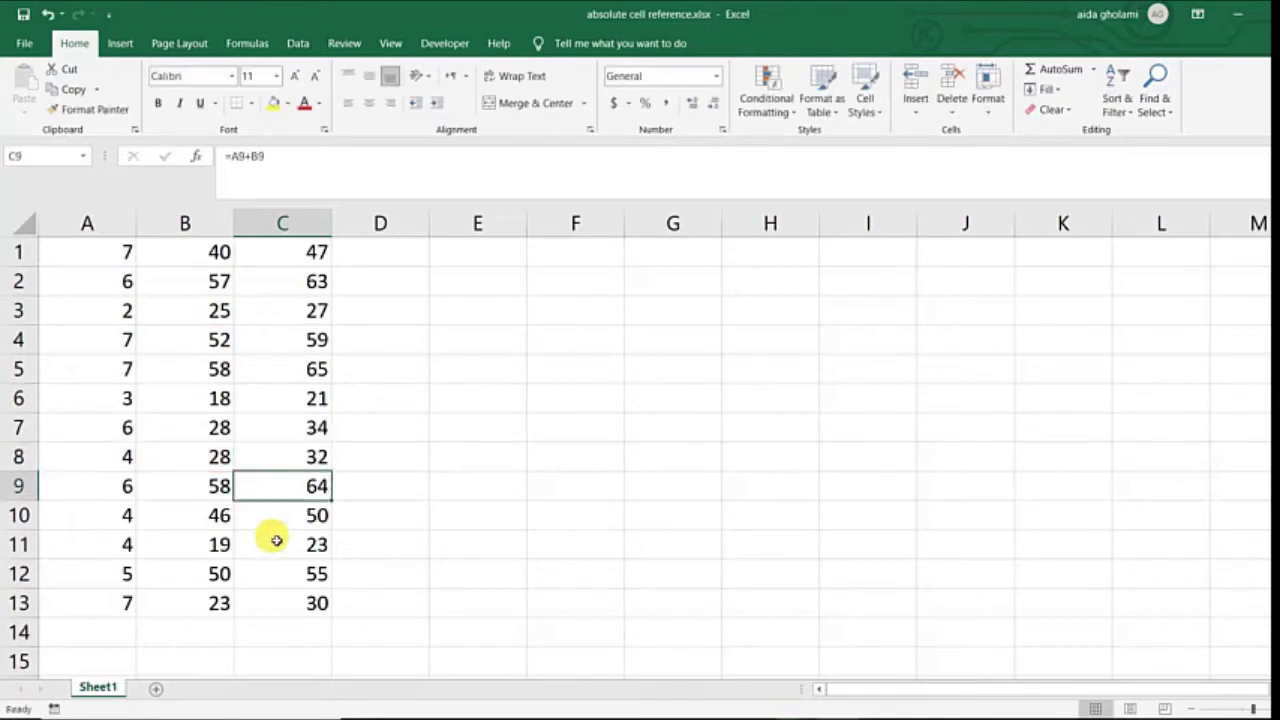
pyautogui.doubleClick(274, 540)
pyautogui.press('Return')
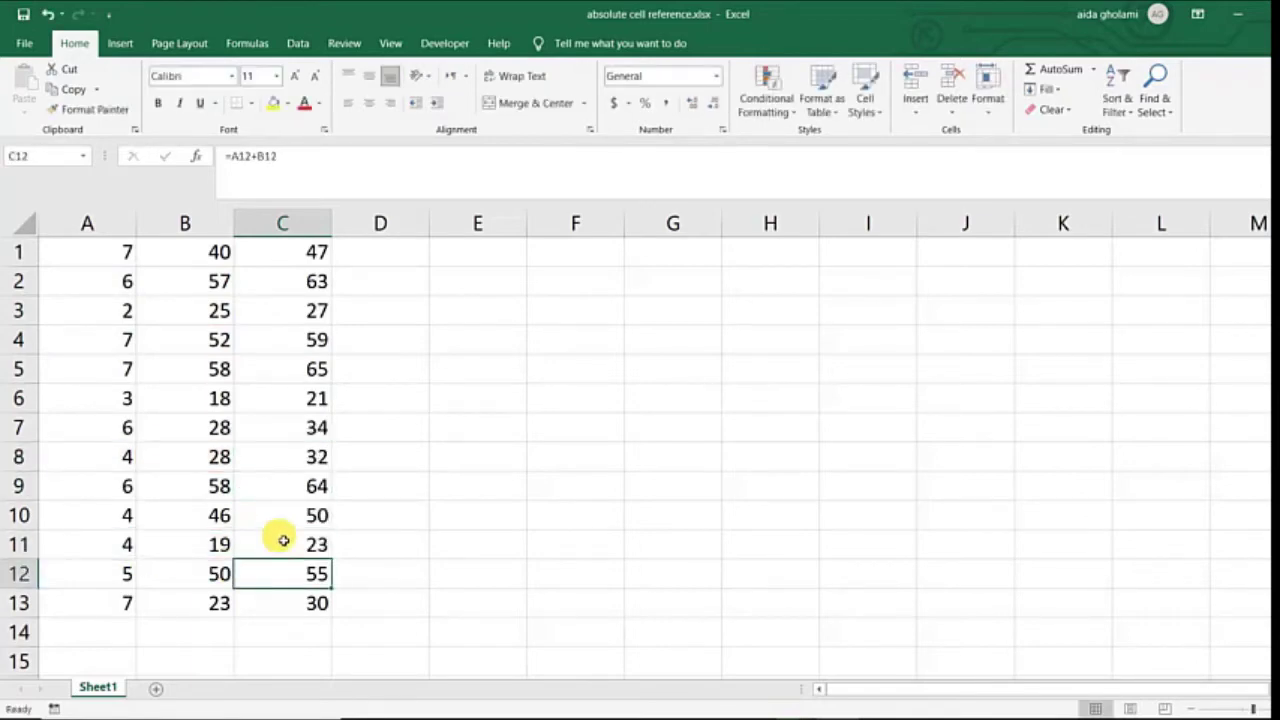
pyautogui.doubleClick(275, 600)
pyautogui.press('Return')
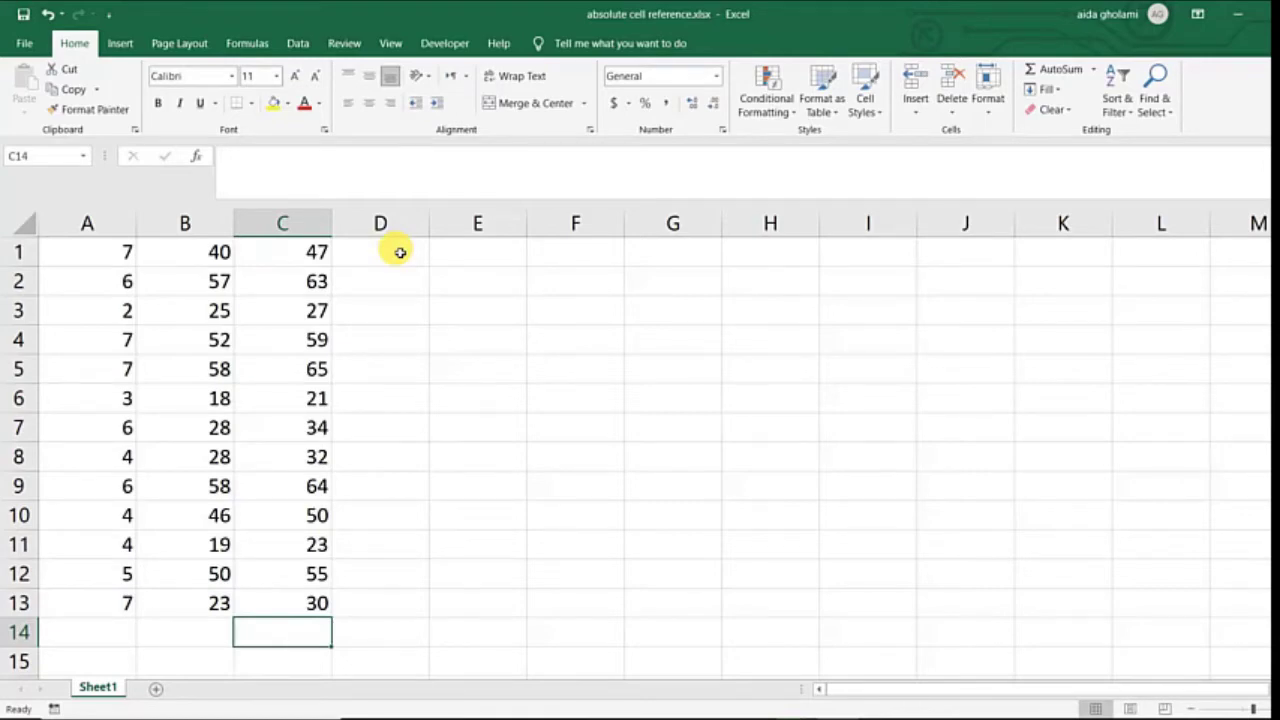
# - Enter the formula =A1+B1 in D1
pyautogui.click(401, 256)
pyautogui.write('=')
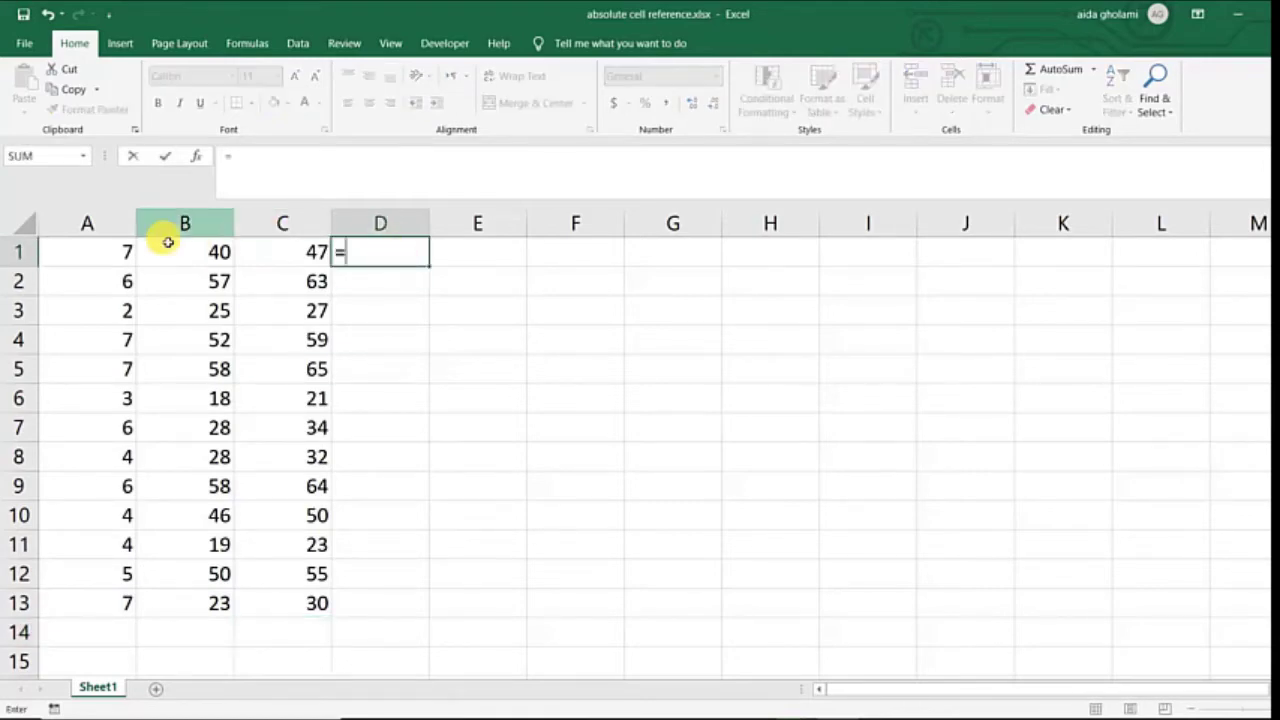
pyautogui.click(121, 261)
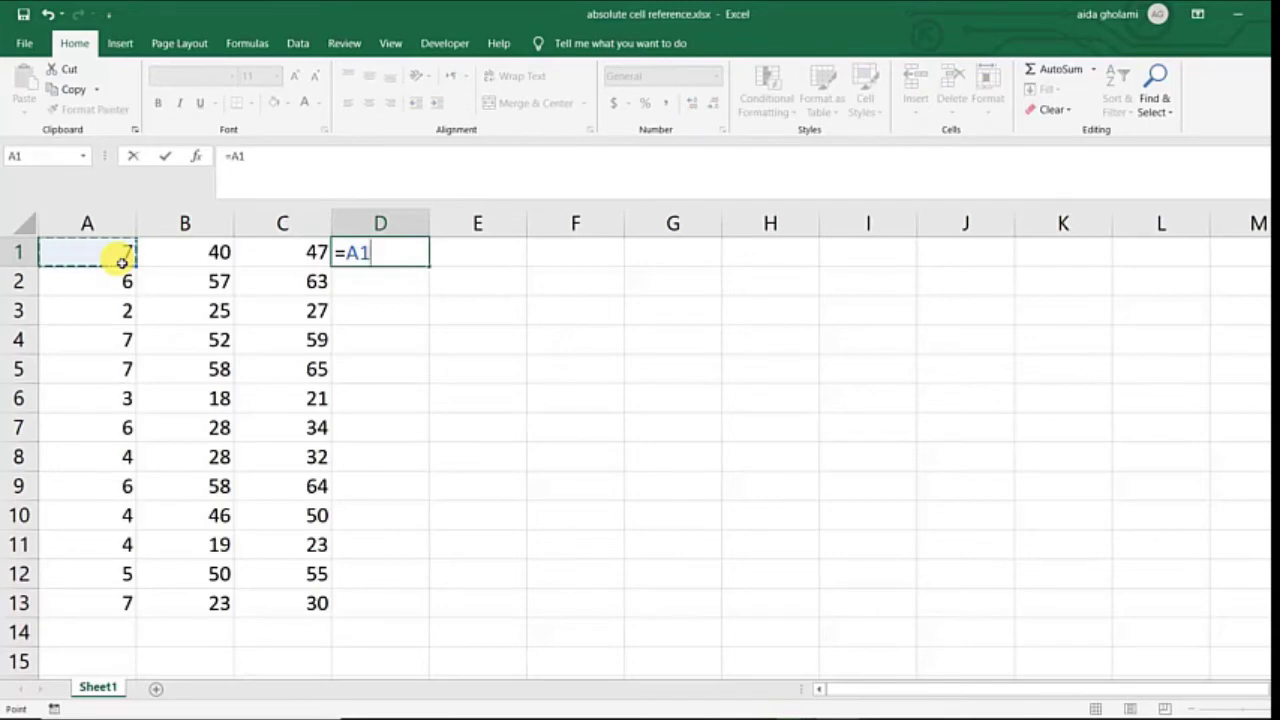
pyautogui.write('+')
pyautogui.click(160, 252)
pyautogui.press('Return')
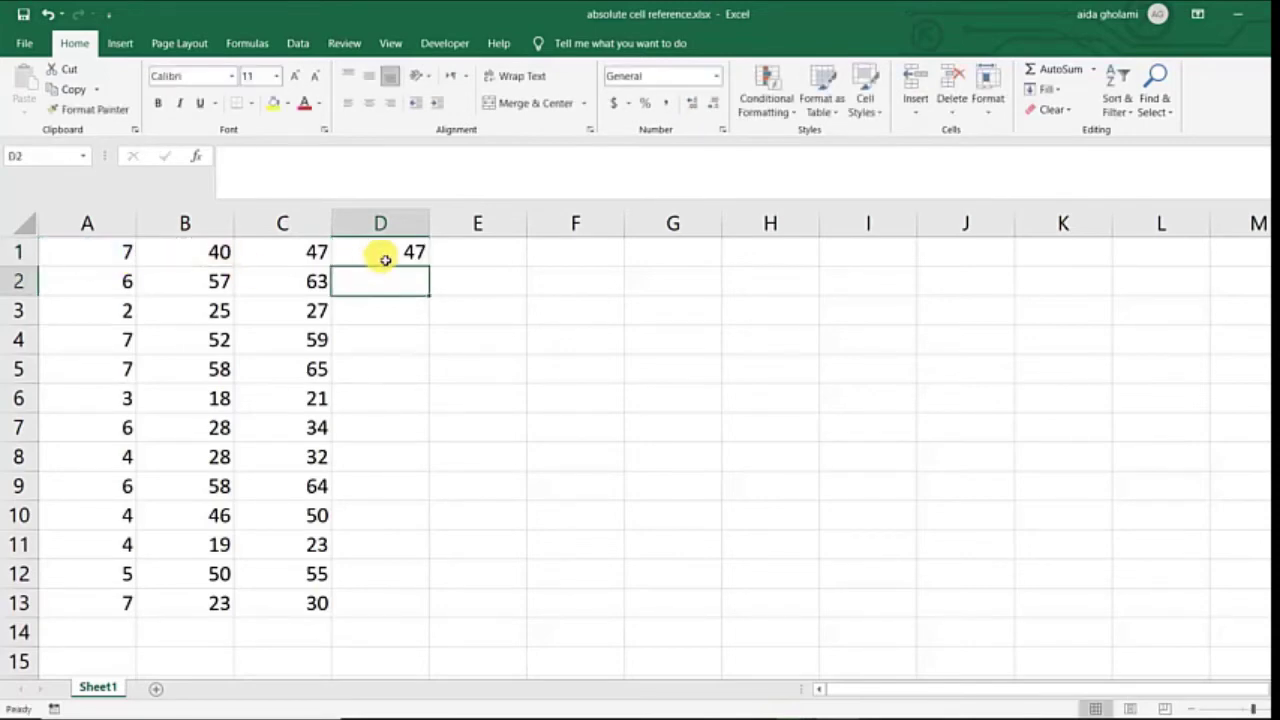
# - Review D1's formula unchanged and select the values A1 through A13
pyautogui.click(385, 260)
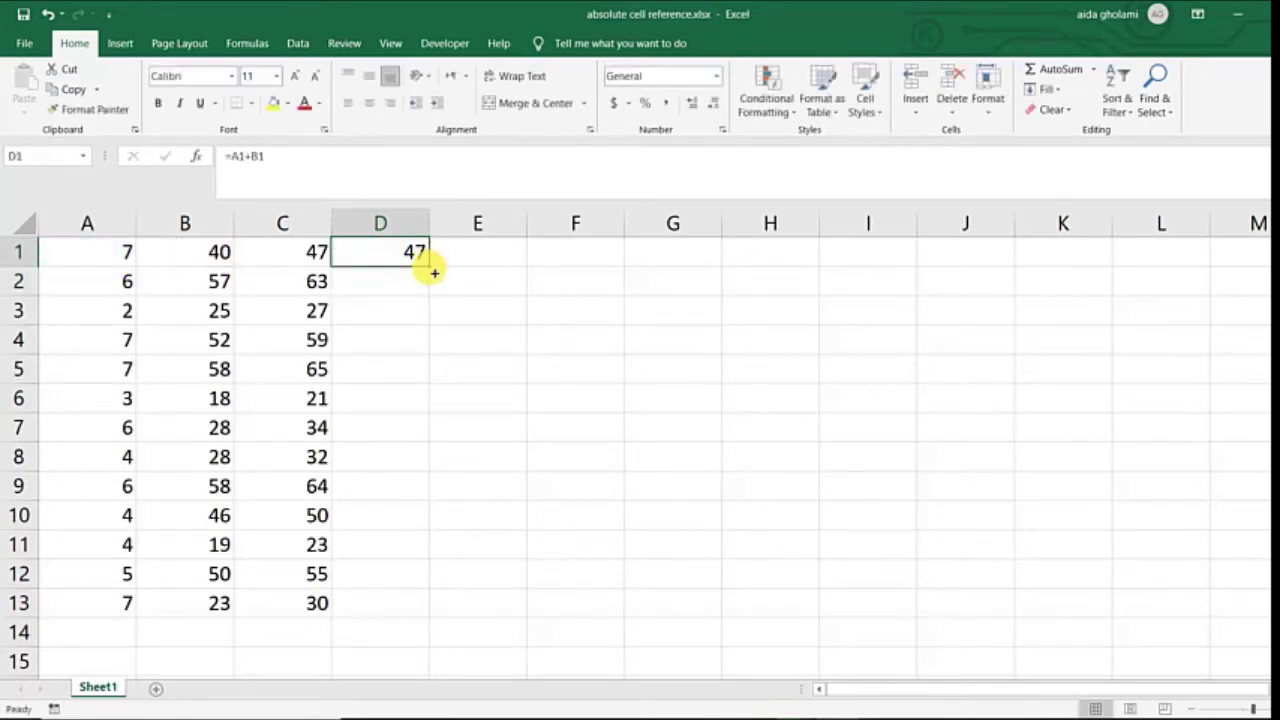
pyautogui.doubleClick(414, 252)
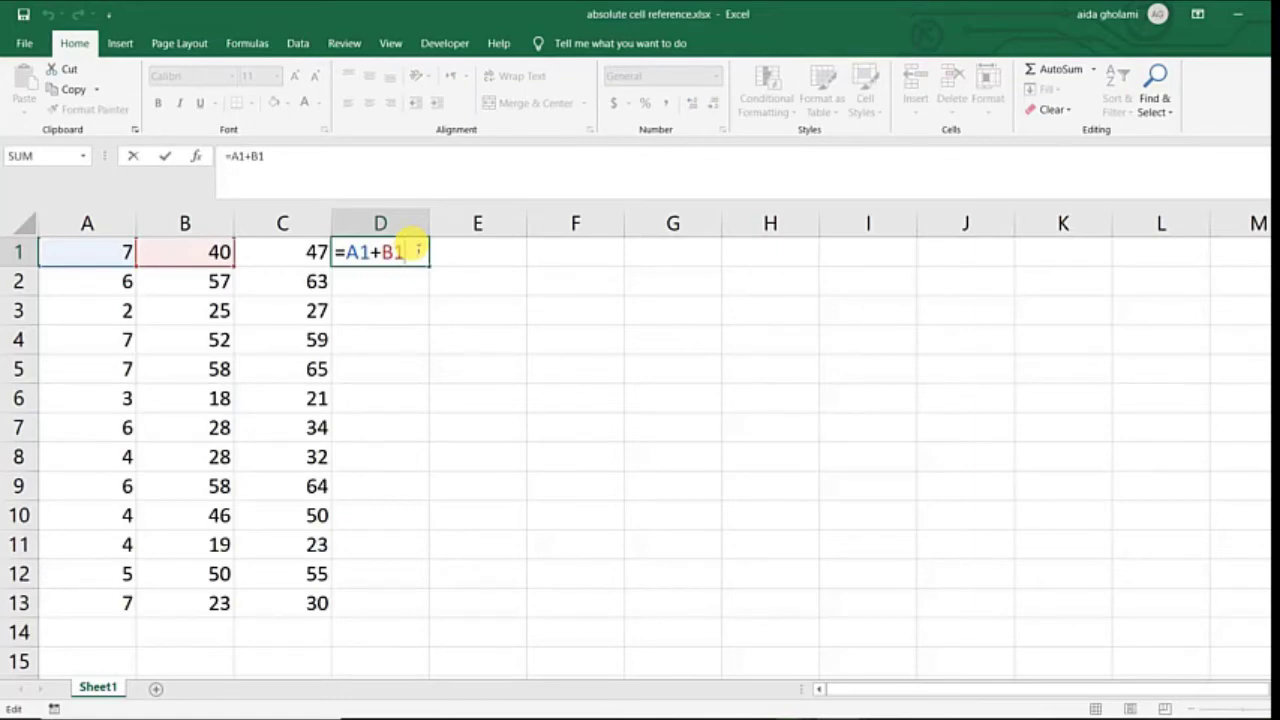
pyautogui.press('Return')
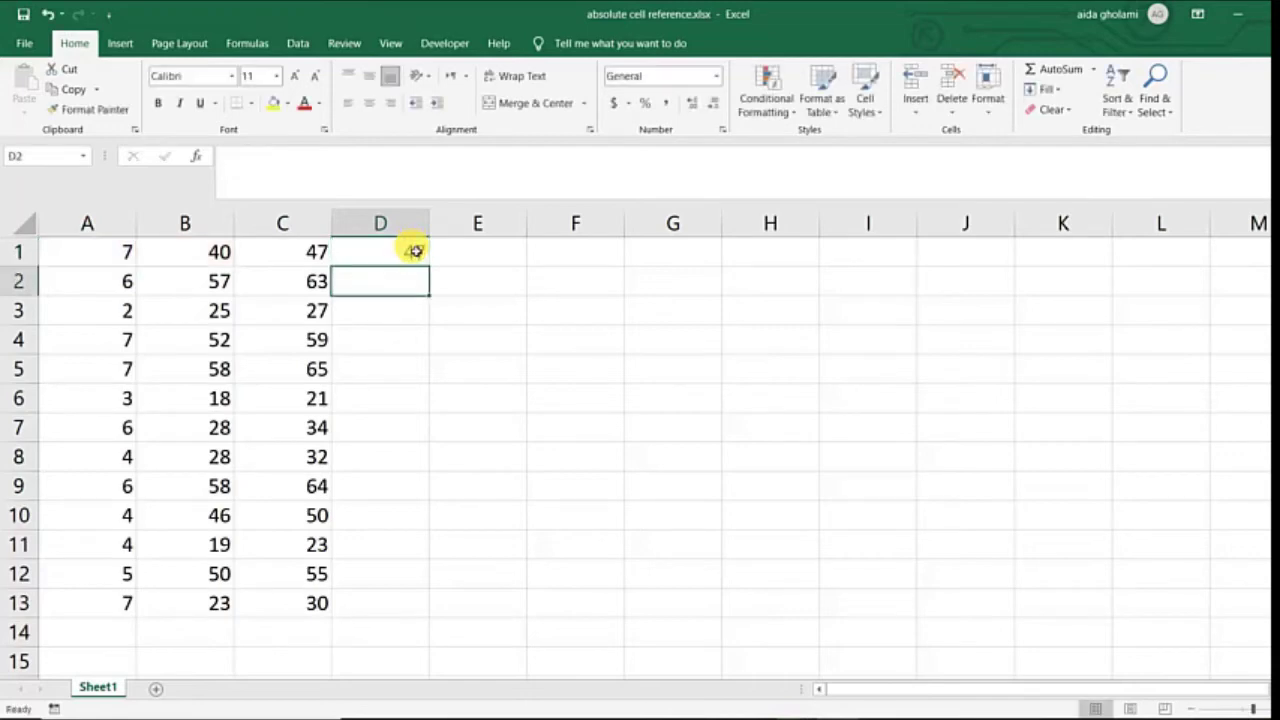
pyautogui.click(418, 252)
pyautogui.doubleClick(420, 255)
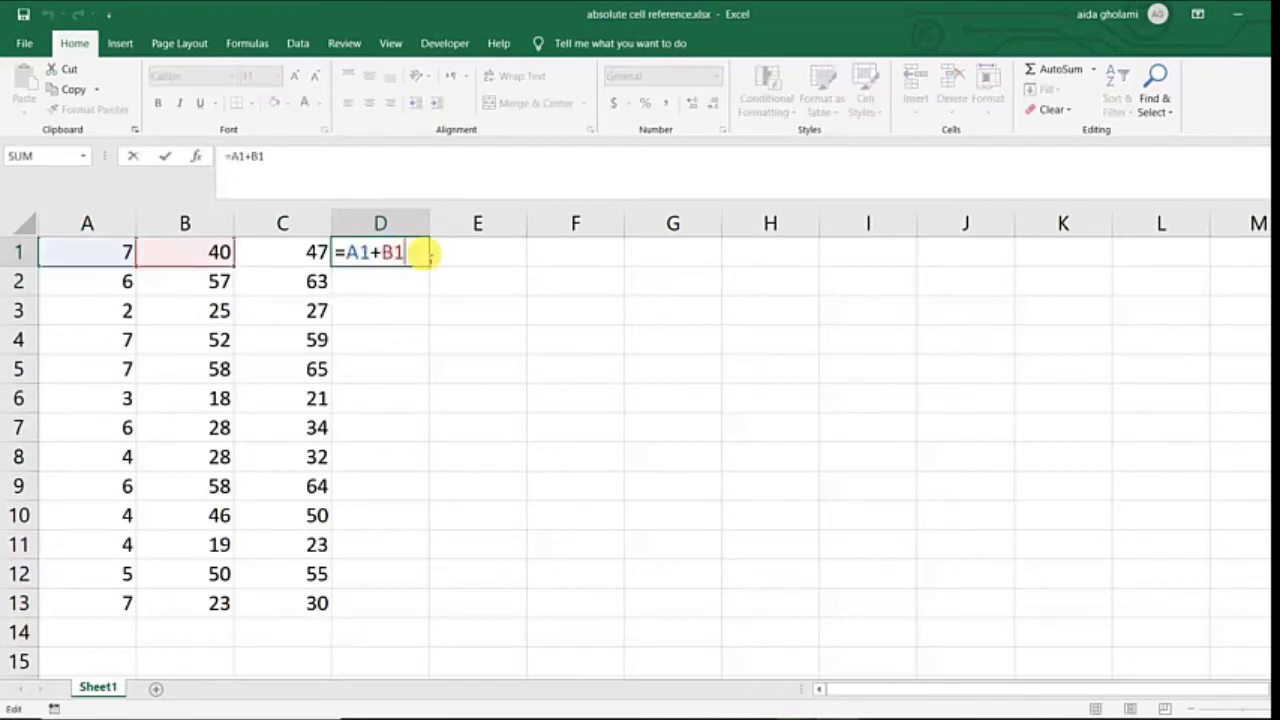
pyautogui.press('Return')
pyautogui.moveTo(90, 257); pyautogui.dragTo(109, 600)
pyautogui.click(218, 250)
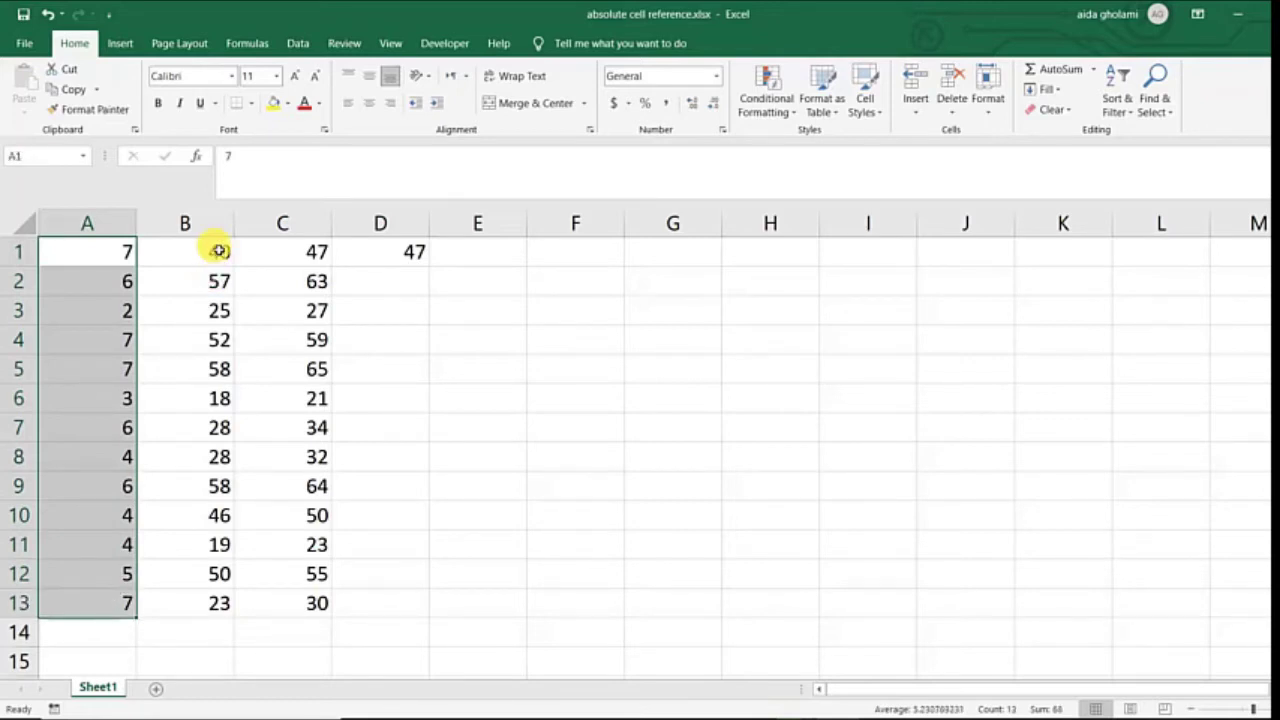
pyautogui.click(389, 250)
# - Change D1's formula to =A1+$B$1 so B1 is an absolute reference
pyautogui.doubleClick(400, 250)
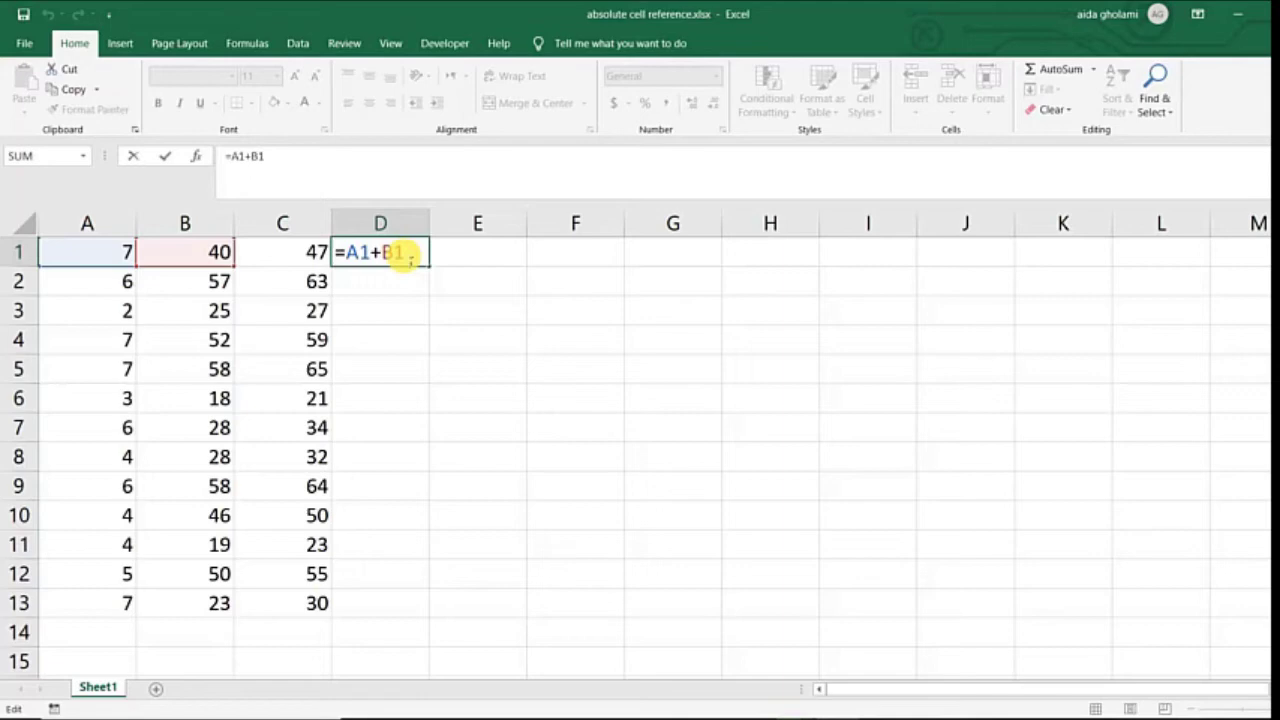
pyautogui.write('$B')
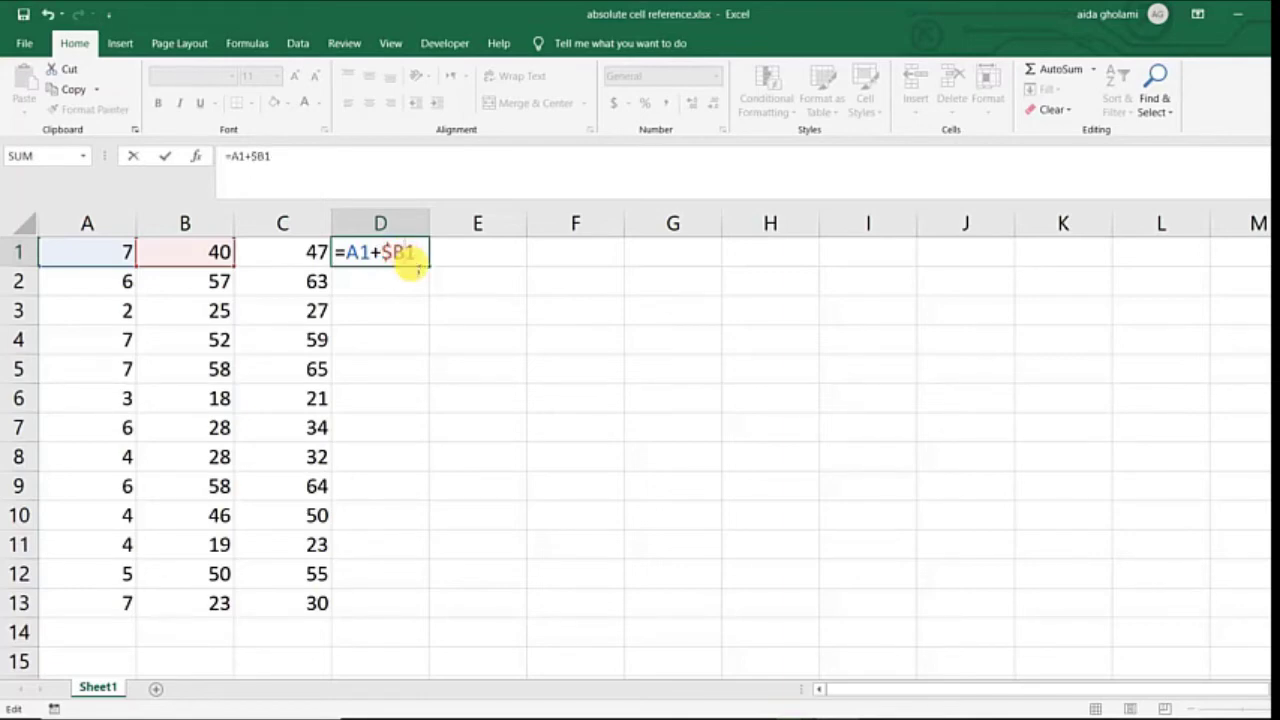
pyautogui.write('$')
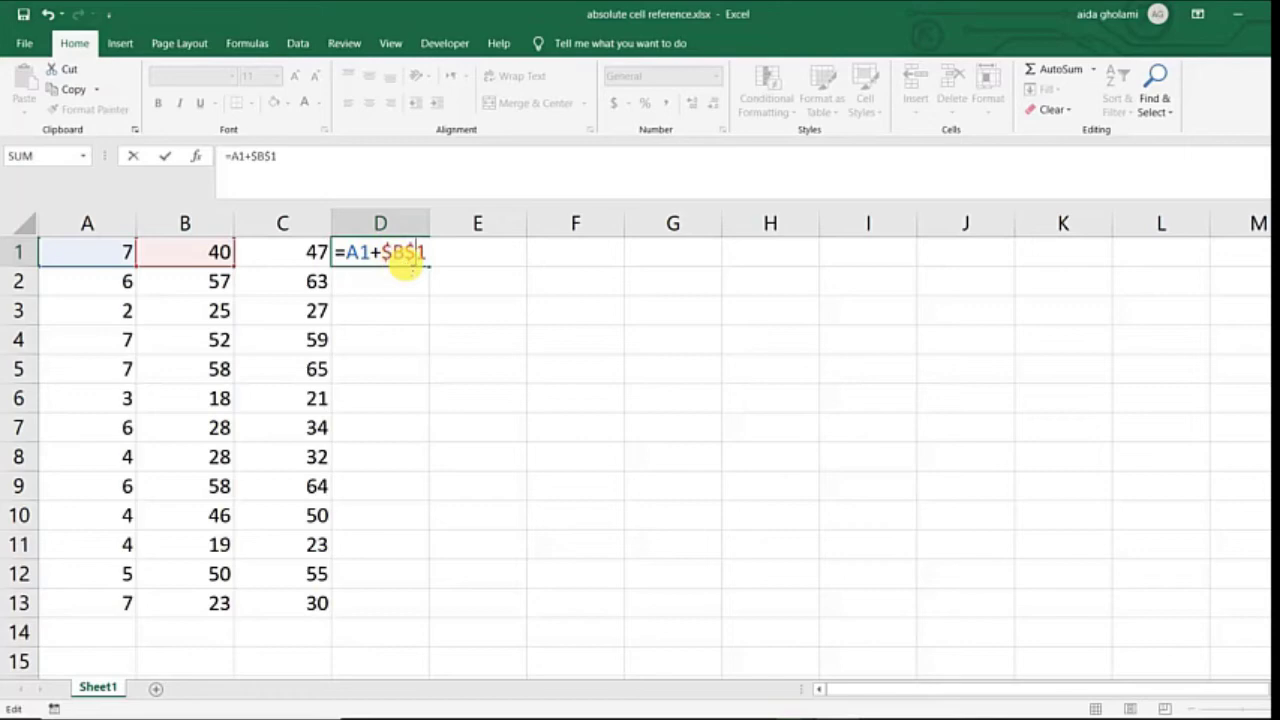
pyautogui.press('Return')
pyautogui.click(413, 262)
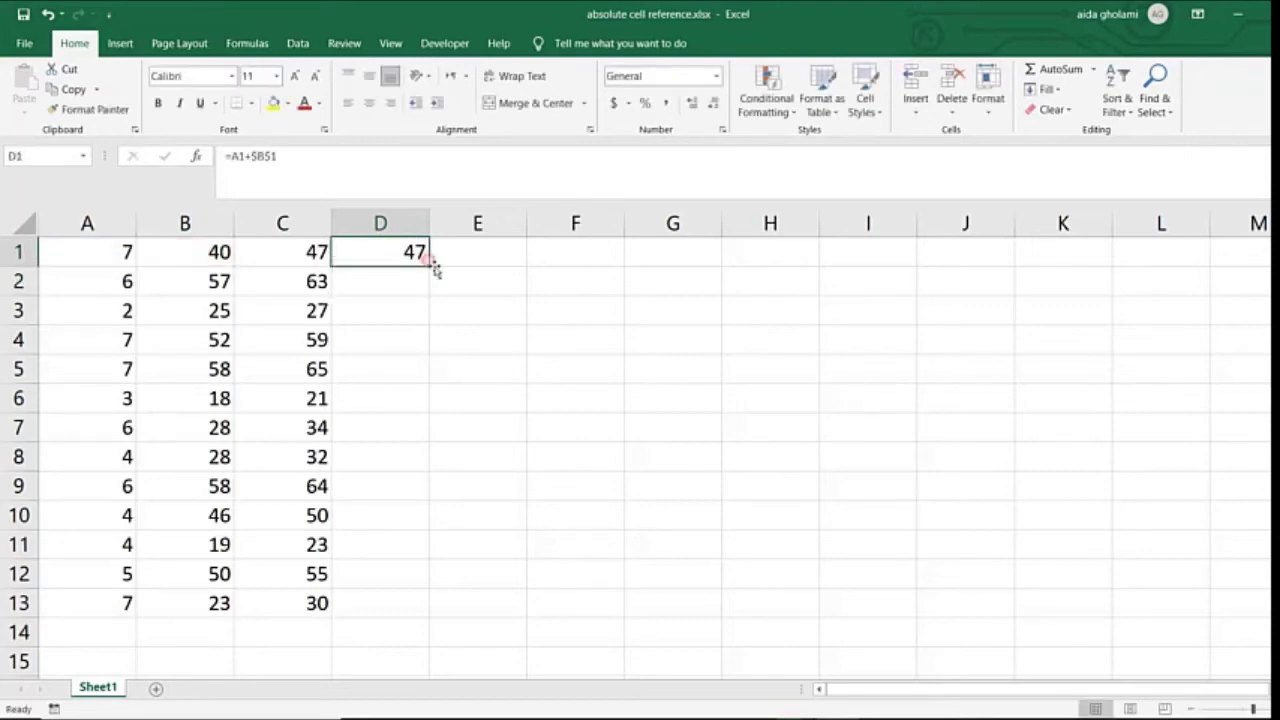
pyautogui.moveTo(437, 270); pyautogui.dragTo(416, 609)
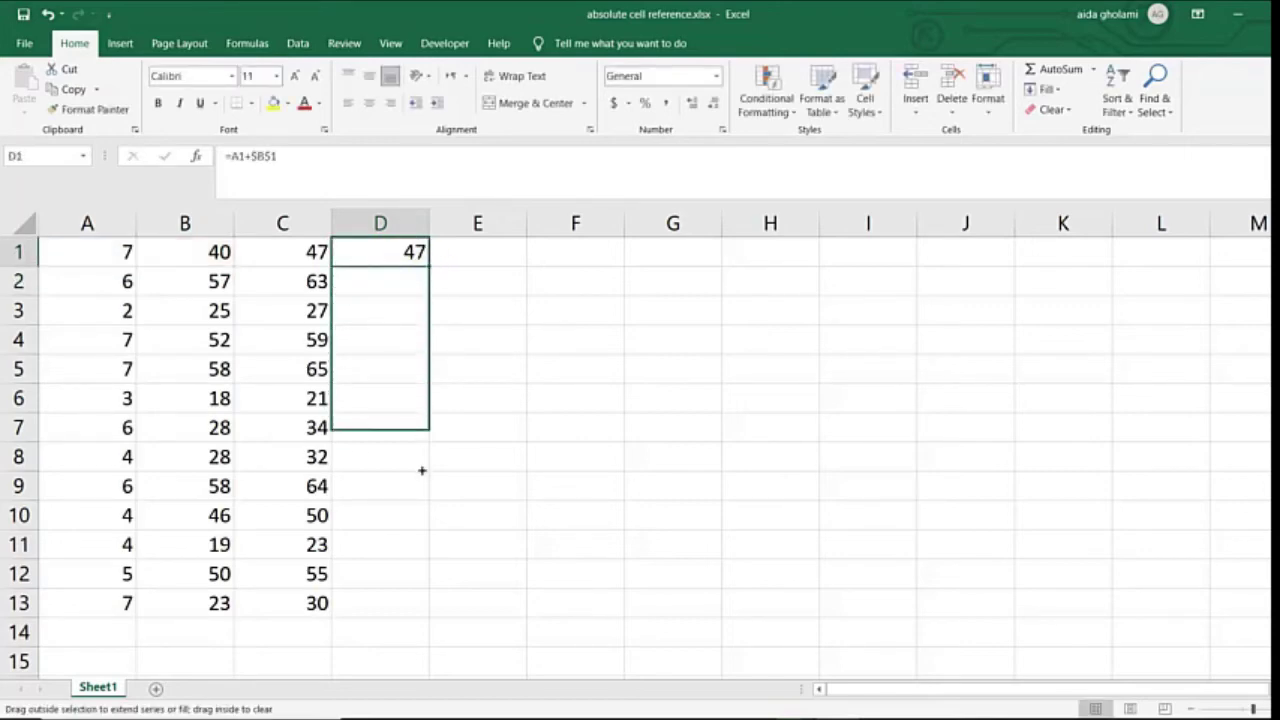
pyautogui.doubleClick(405, 285)
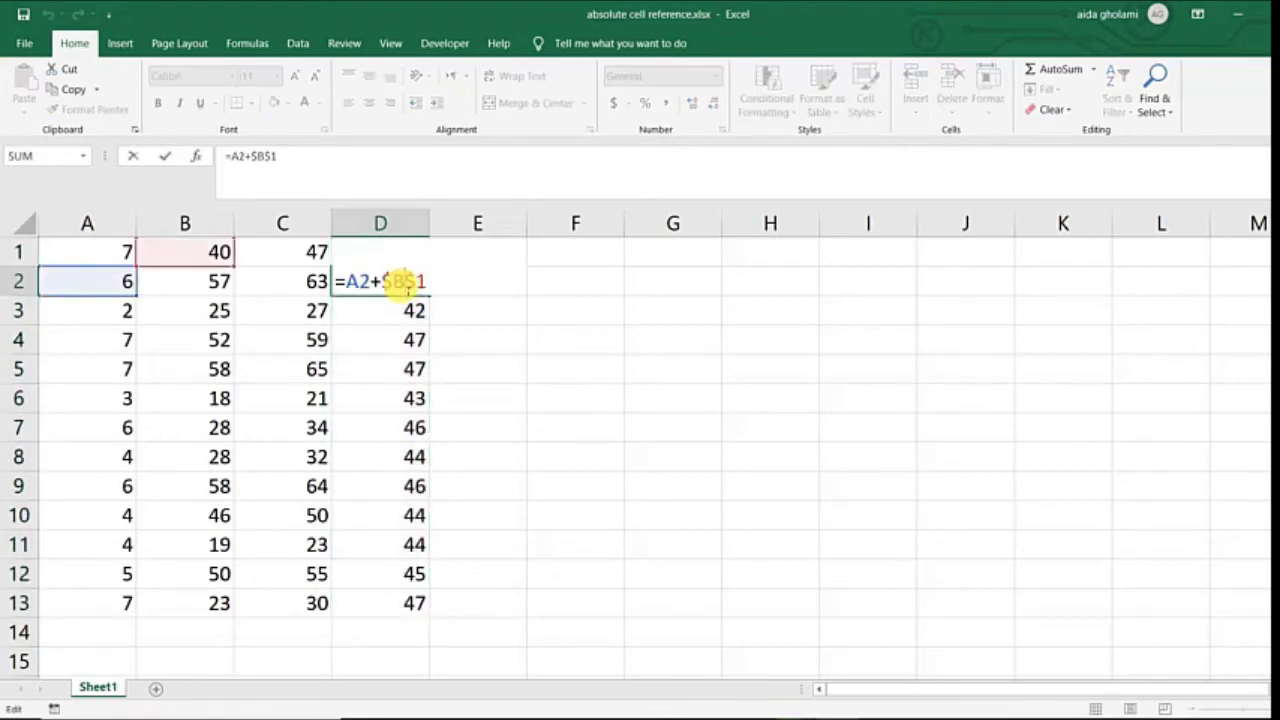
pyautogui.click(381, 314)
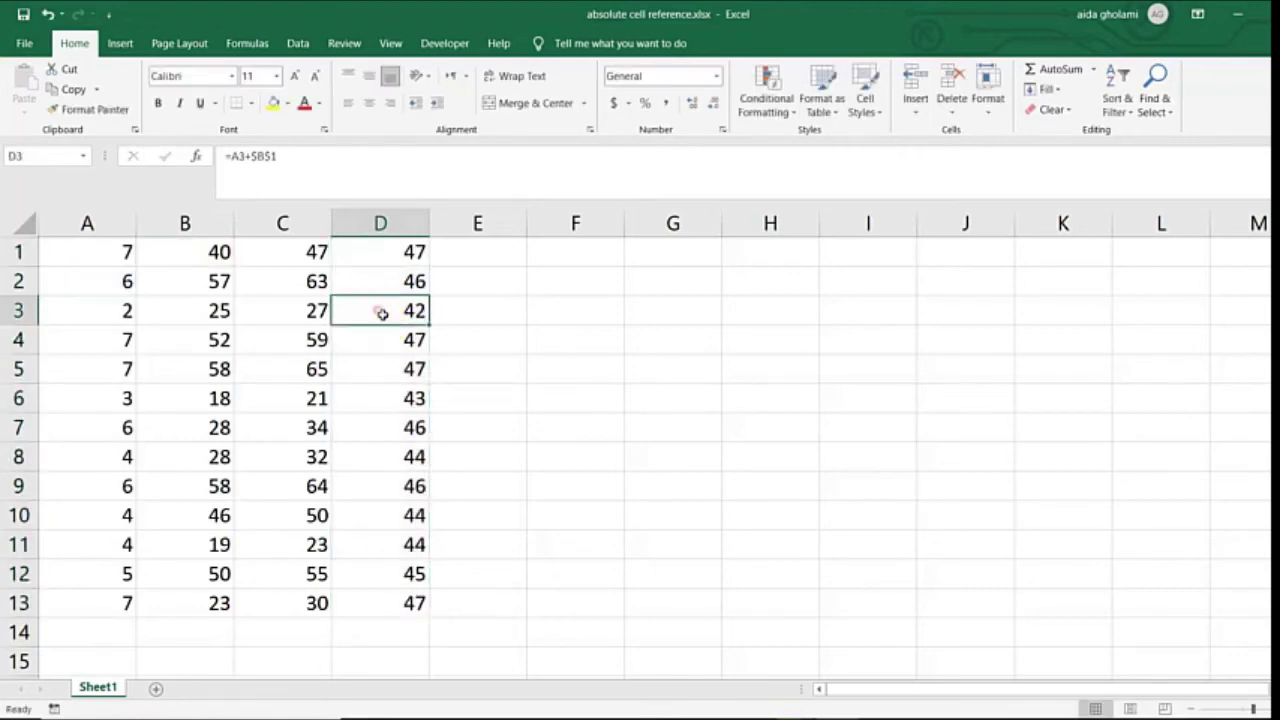
pyautogui.doubleClick(381, 314)
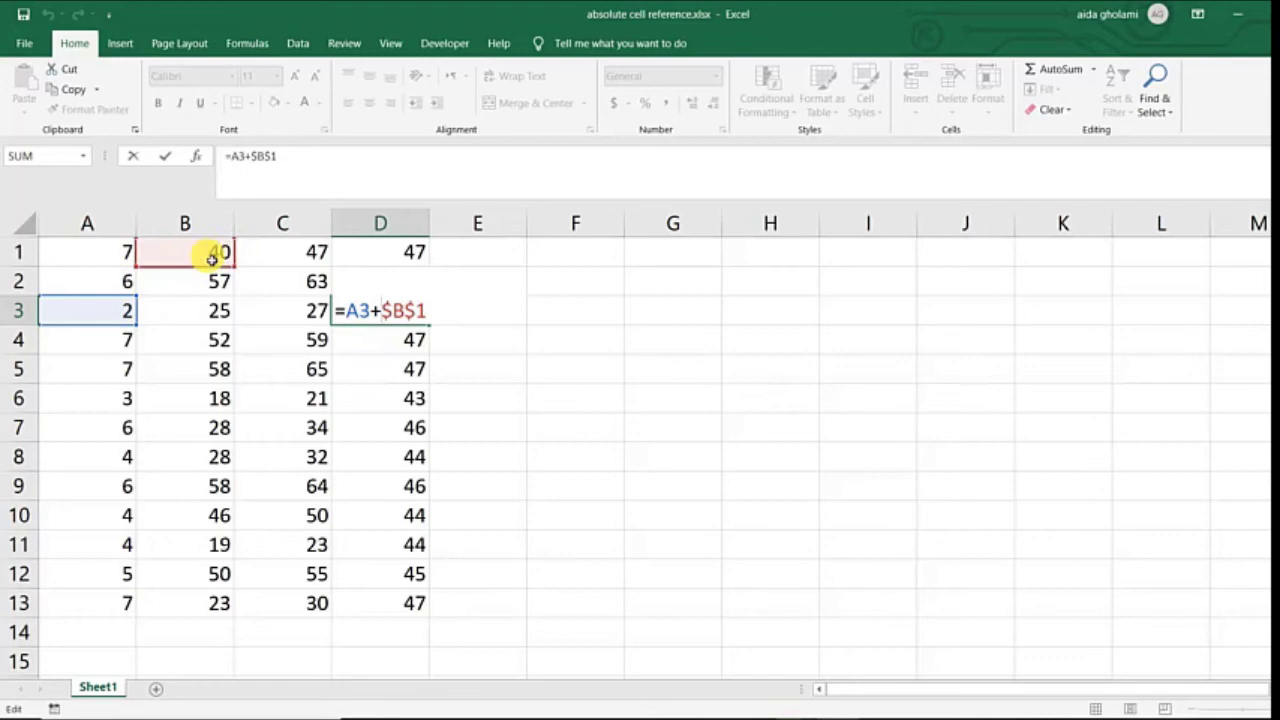
pyautogui.hotkey('ctrl', 'Return')
pyautogui.doubleClick(304, 318)
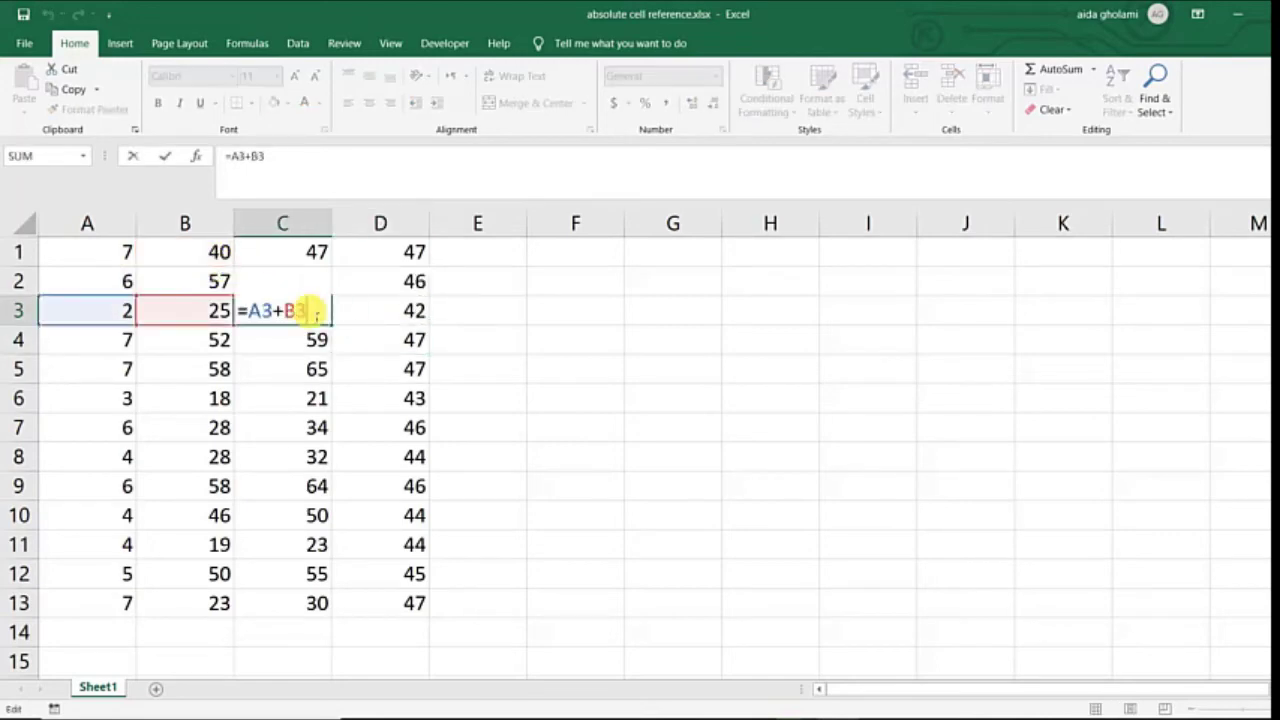
pyautogui.click(384, 314)
pyautogui.doubleClick(384, 314)
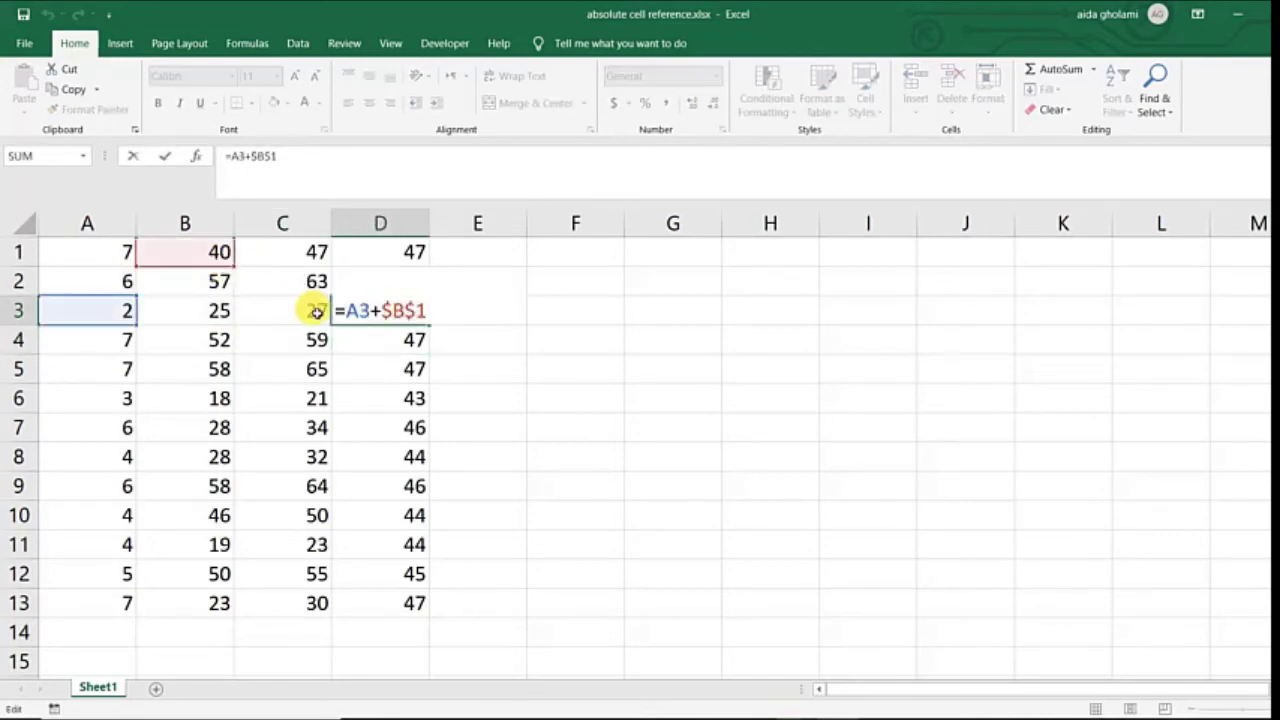
pyautogui.press('Return')
pyautogui.click(315, 368)
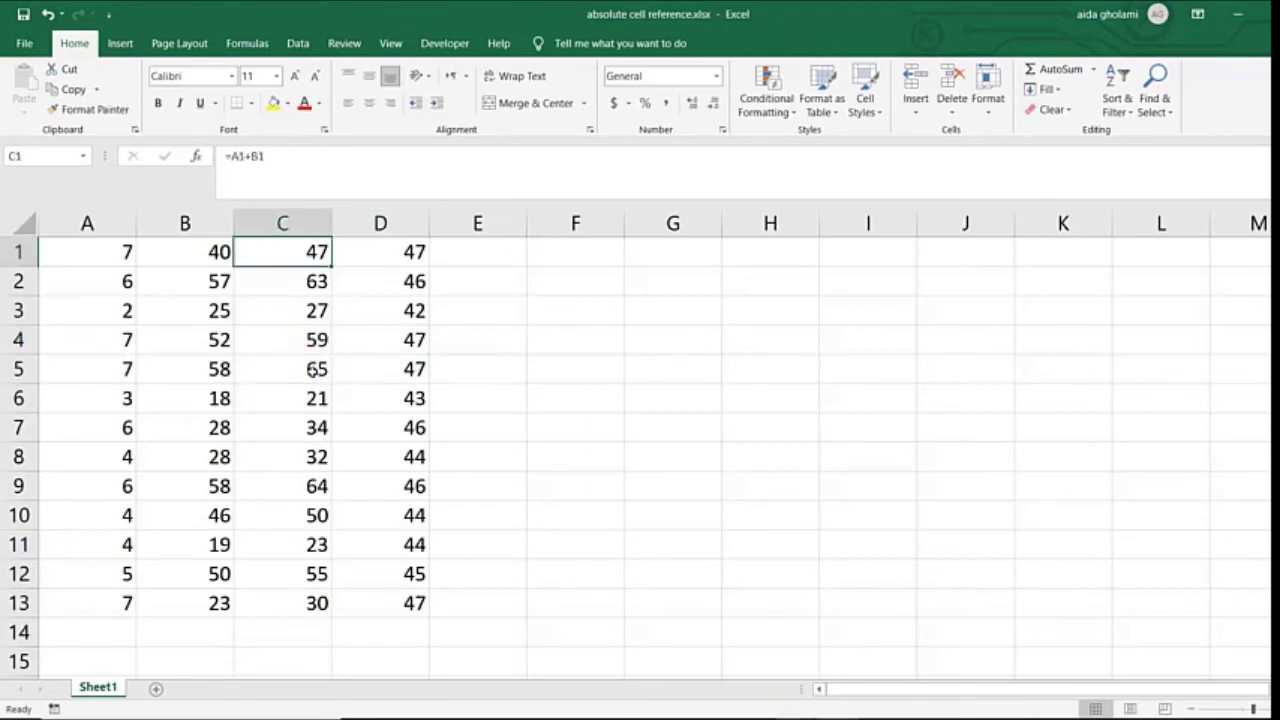
pyautogui.doubleClick(308, 362)
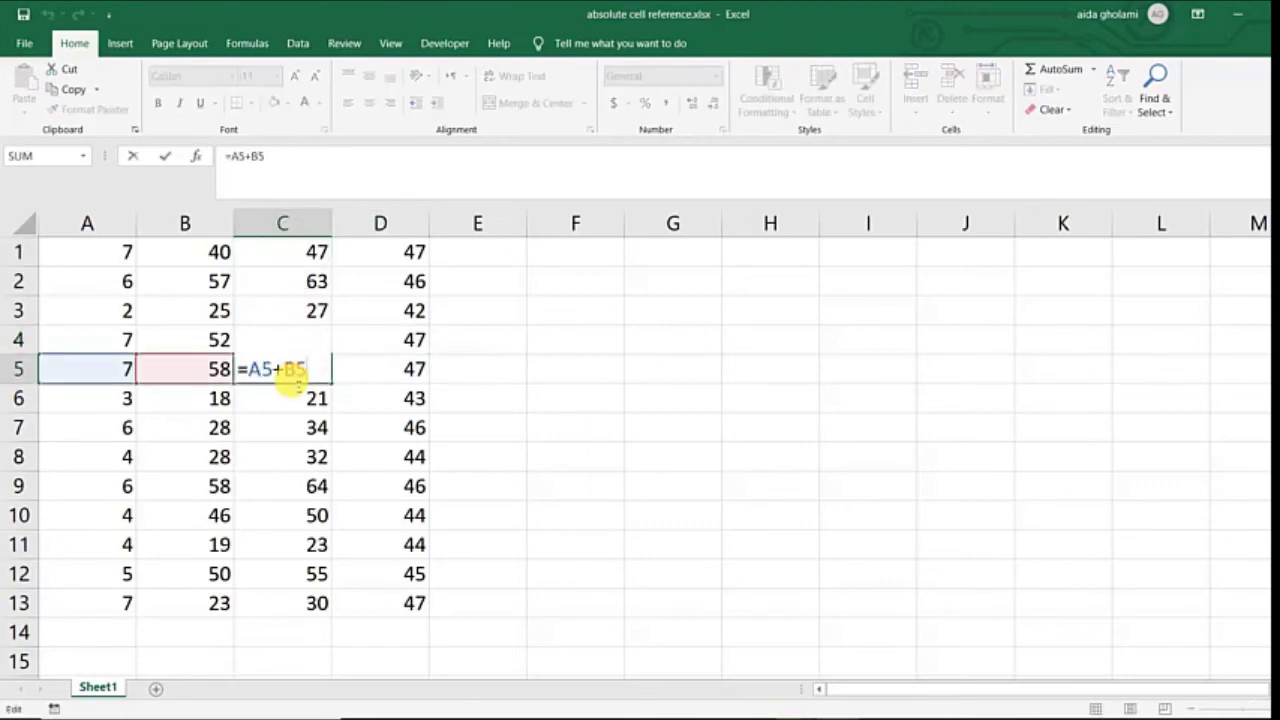
pyautogui.press('Return')
pyautogui.doubleClick(412, 368)
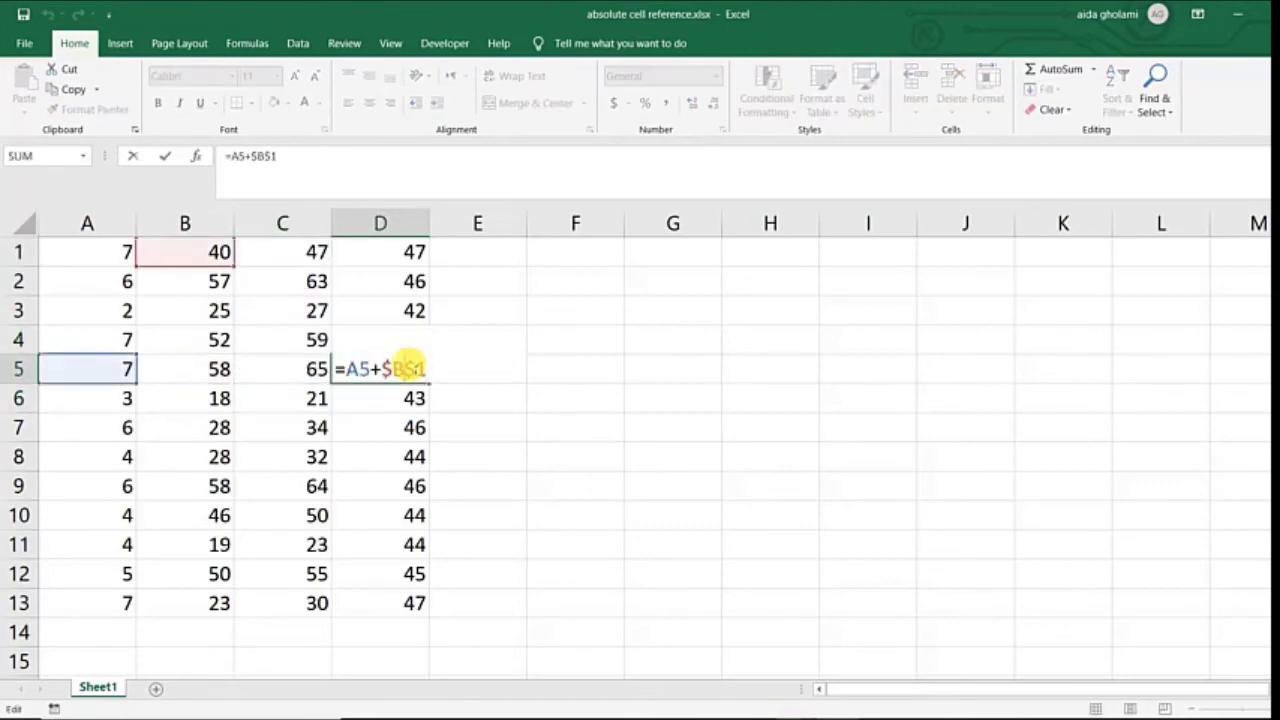
pyautogui.press('Return')
# - Insert a blank row 1 and type headers 'Relative' in C1 and 'Absolute' in D1
pyautogui.rightClick(20, 252)
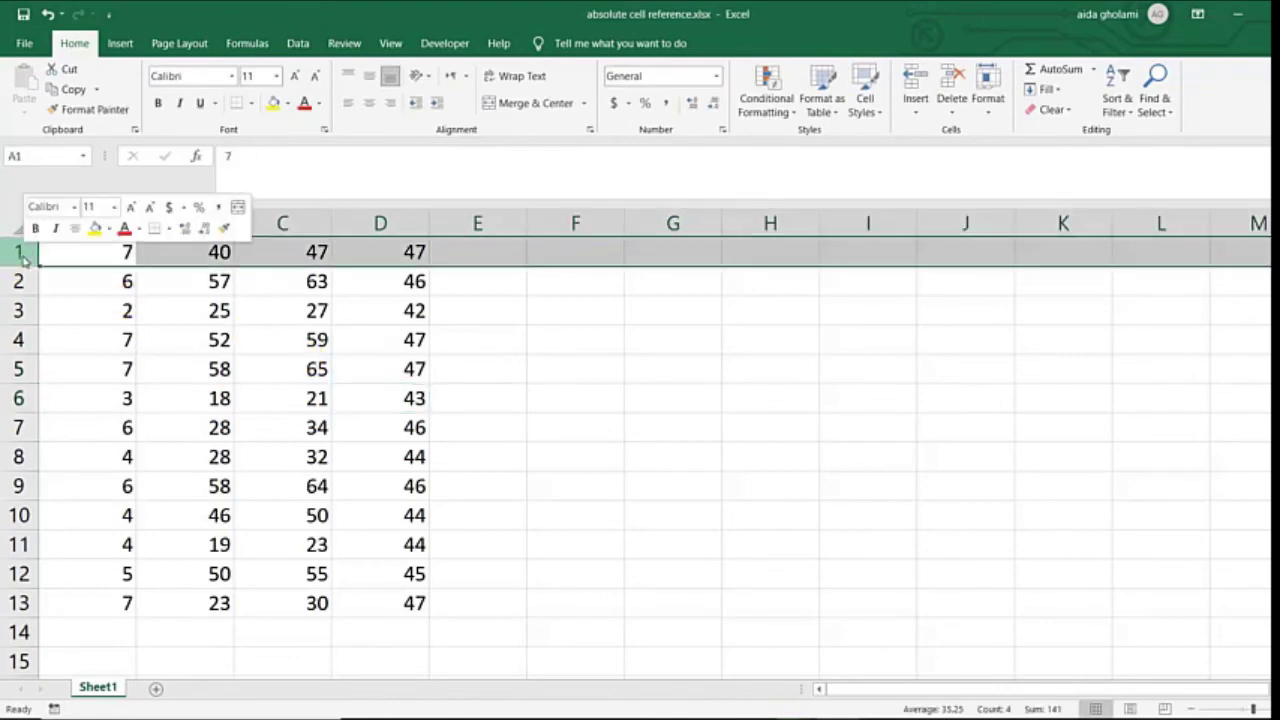
pyautogui.click(64, 380)
pyautogui.click(310, 252)
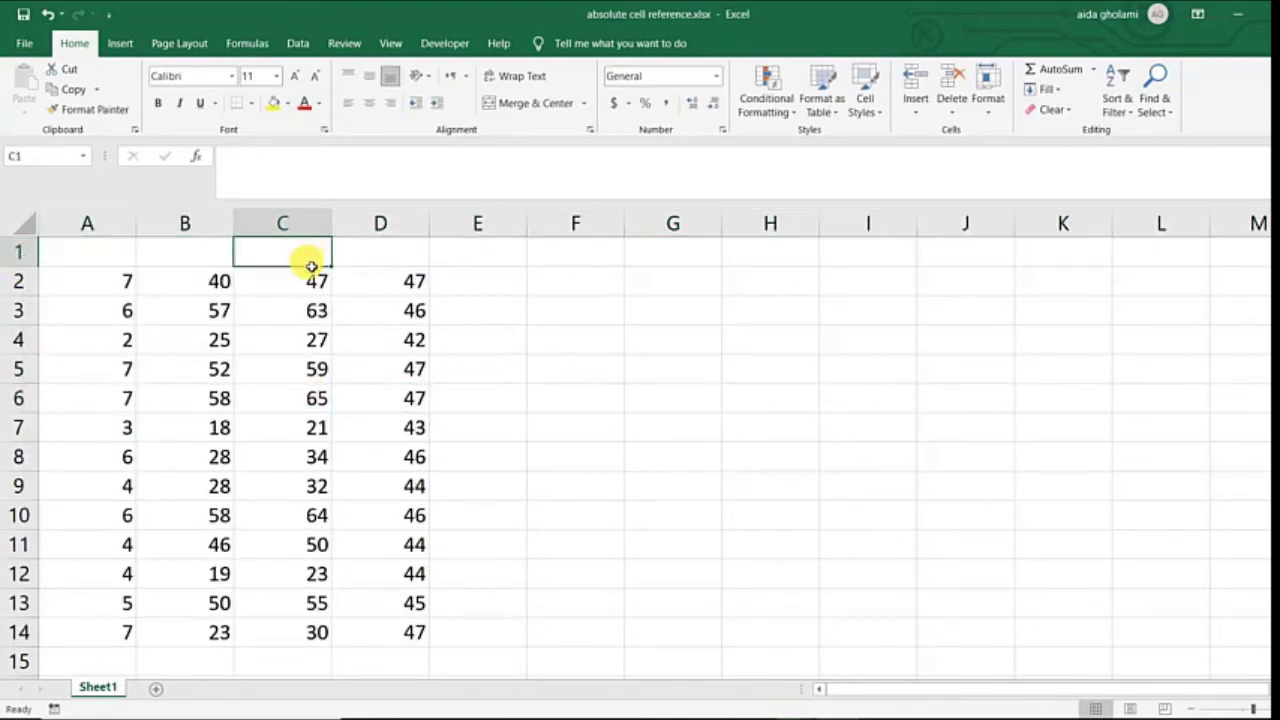
pyautogui.write('R')
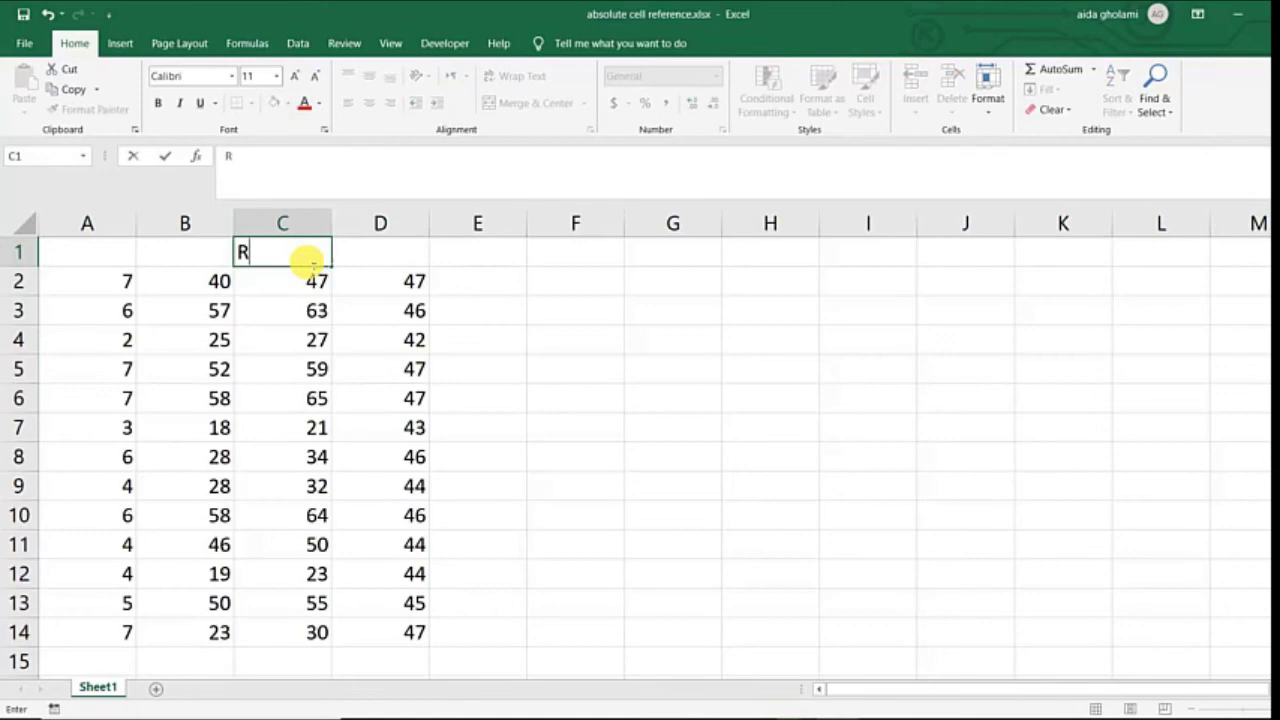
pyautogui.write('elative')
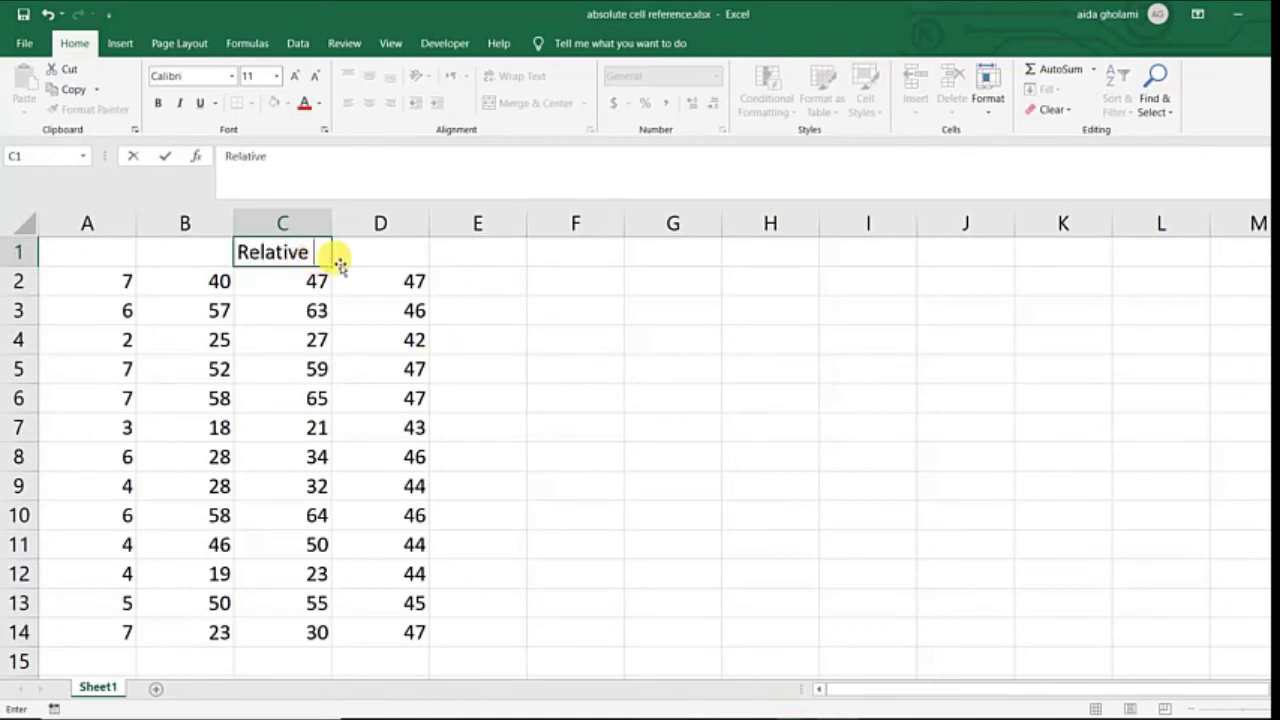
pyautogui.click(352, 257)
pyautogui.write('Ab')
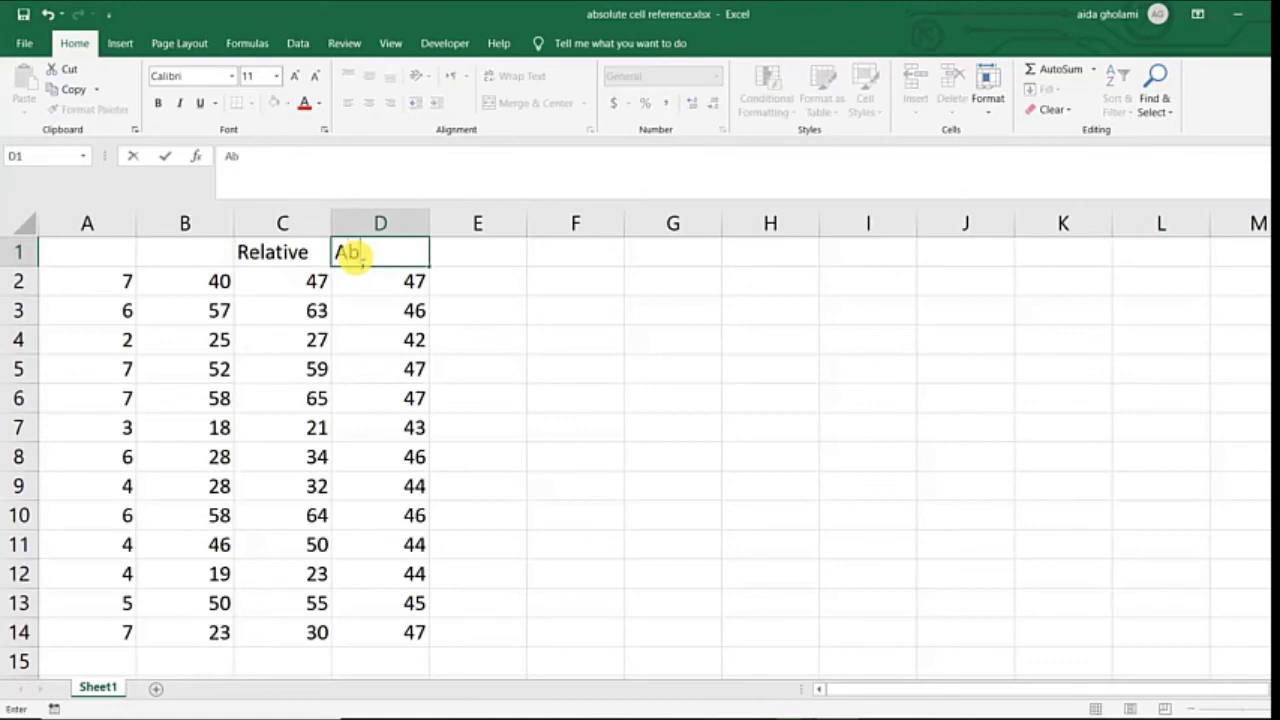
pyautogui.write('solute')
pyautogui.click(268, 289)
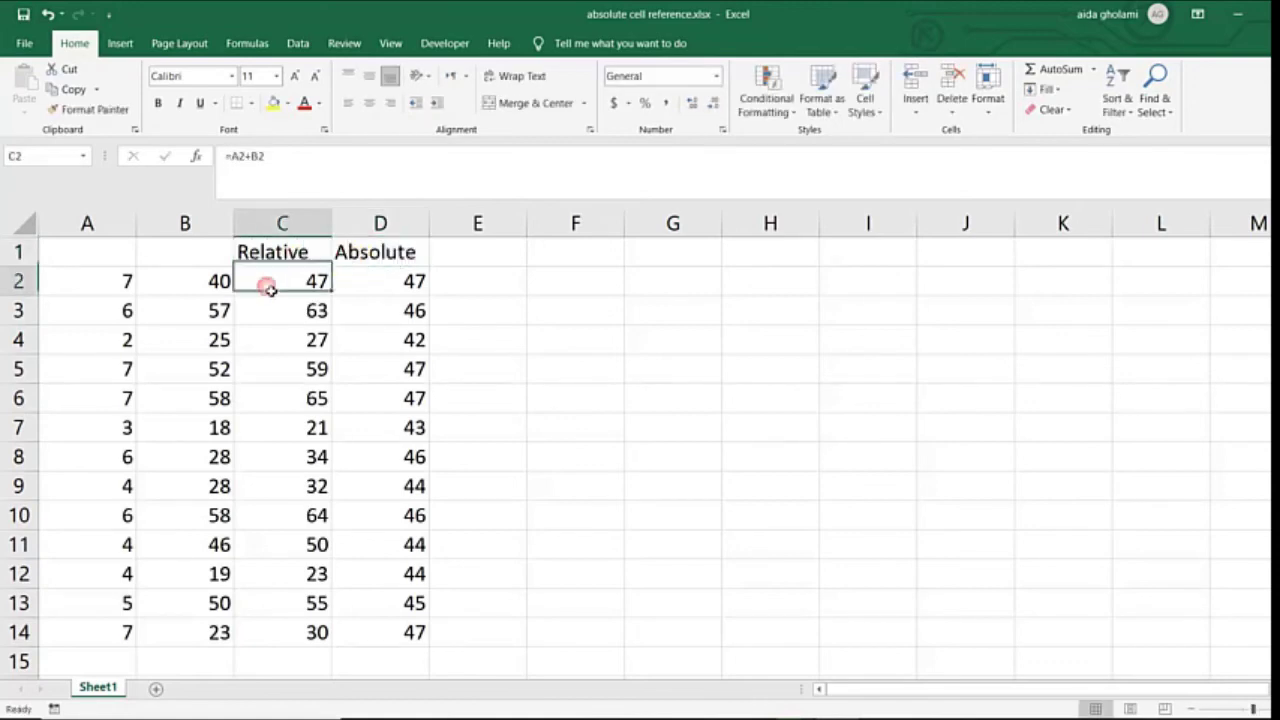
# - Fill header cells C1:D1 with yellow
pyautogui.moveTo(274, 252); pyautogui.dragTo(375, 252)
pyautogui.click(274, 104)
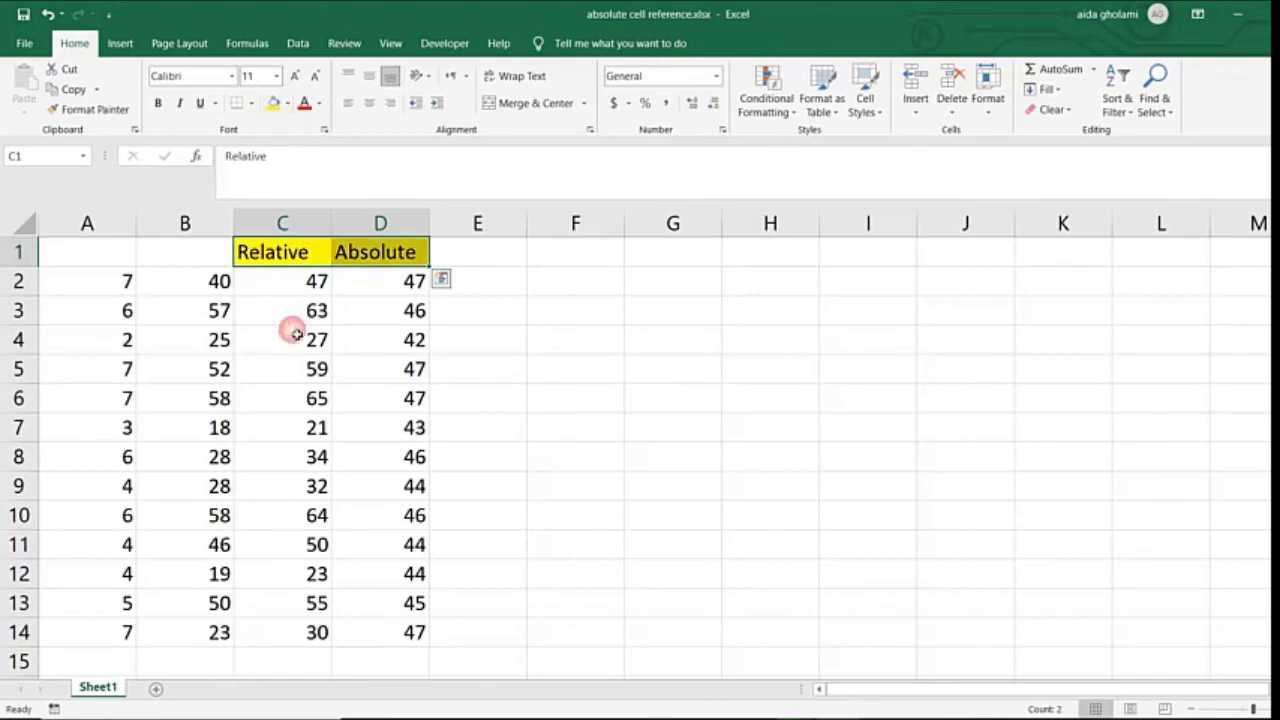
pyautogui.click(297, 334)
pyautogui.doubleClick(300, 457)
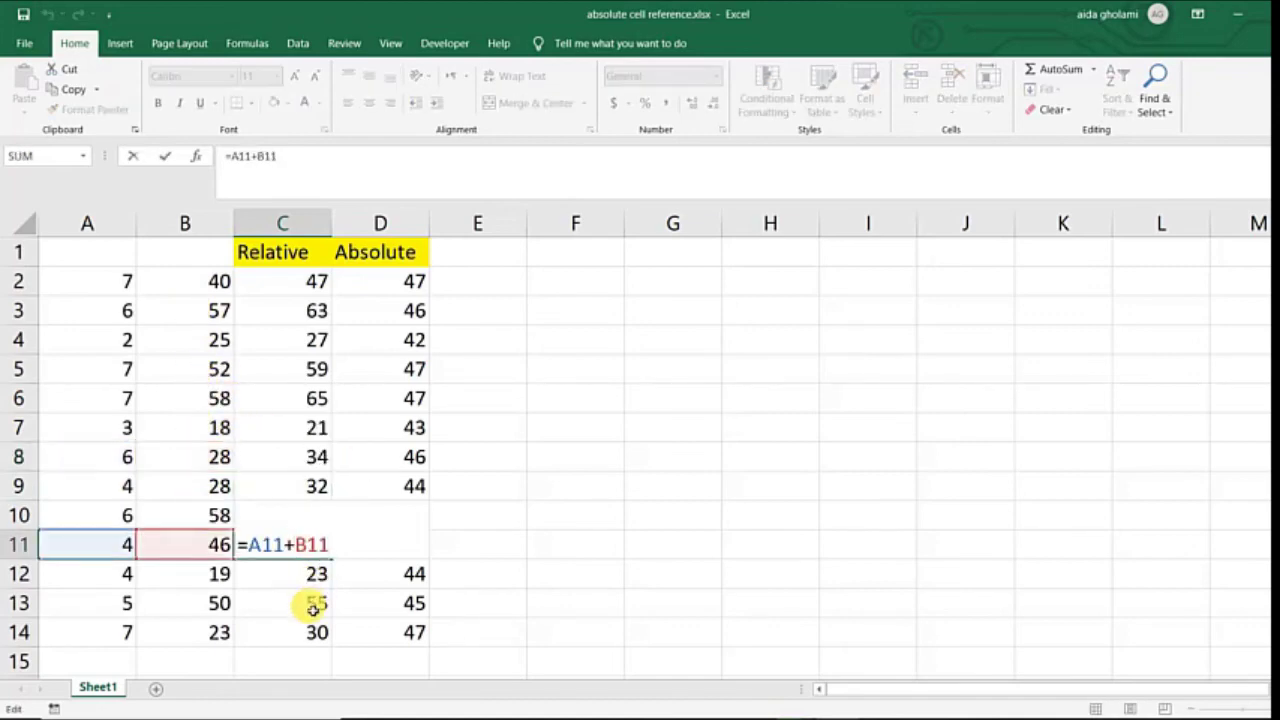
pyautogui.click(311, 604)
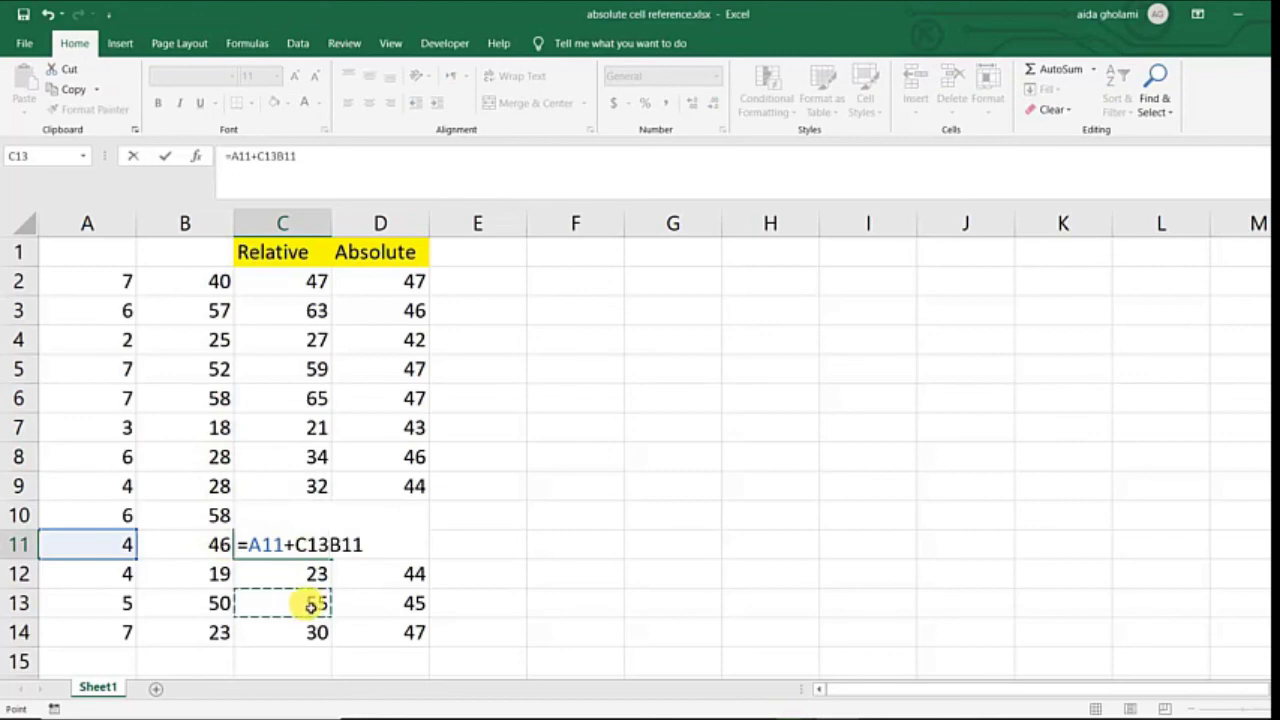
pyautogui.press('F2')
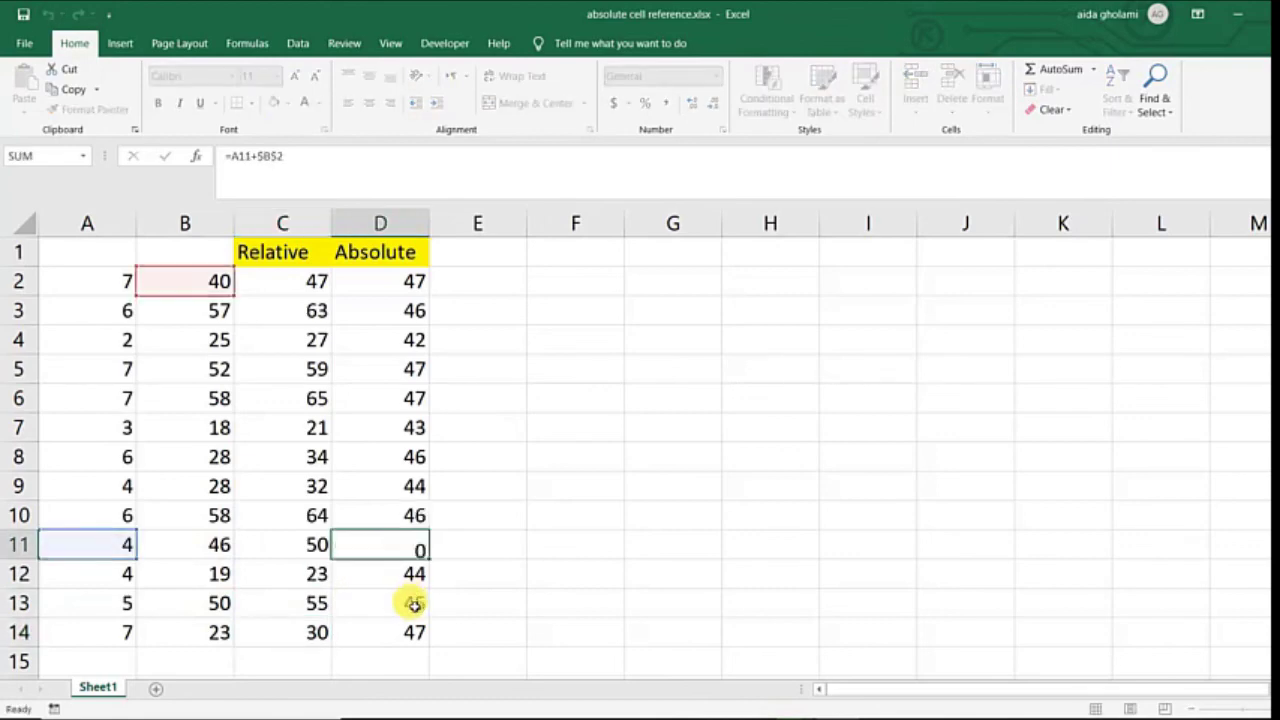
pyautogui.press('Return')
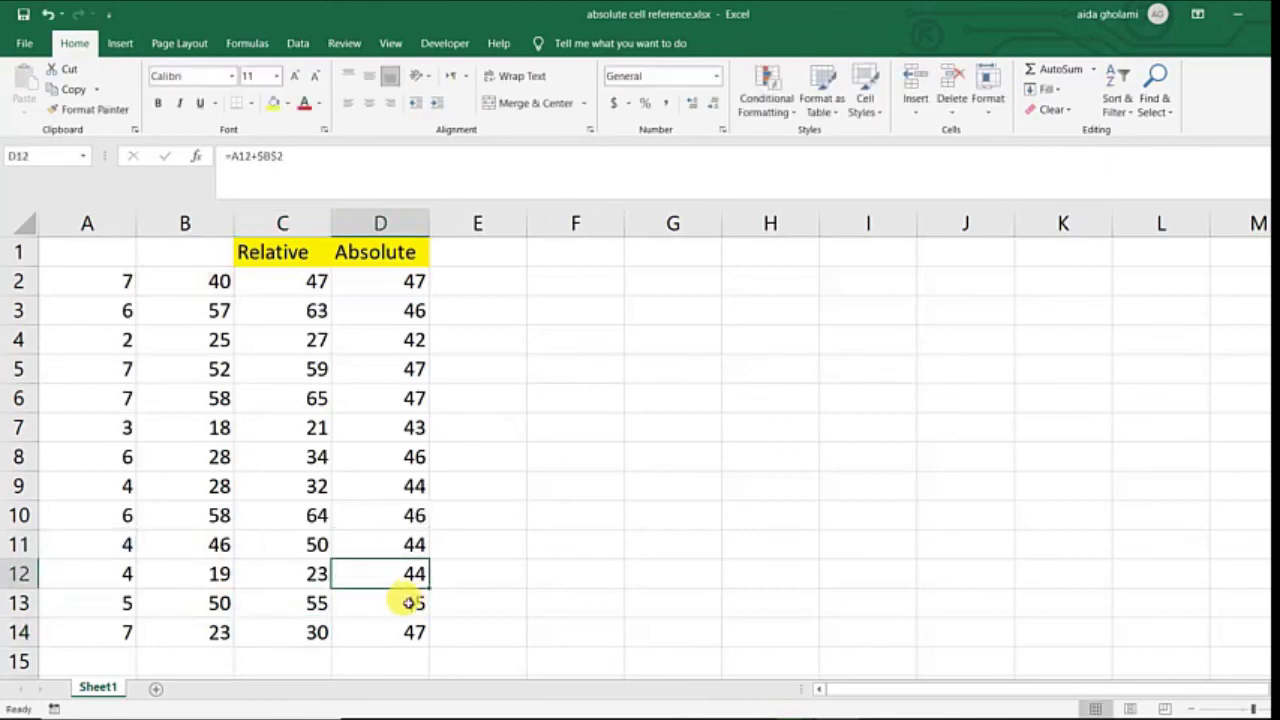
pyautogui.doubleClick(403, 603)
pyautogui.press('Return')
pyautogui.doubleClick(381, 380)
pyautogui.press('Return')
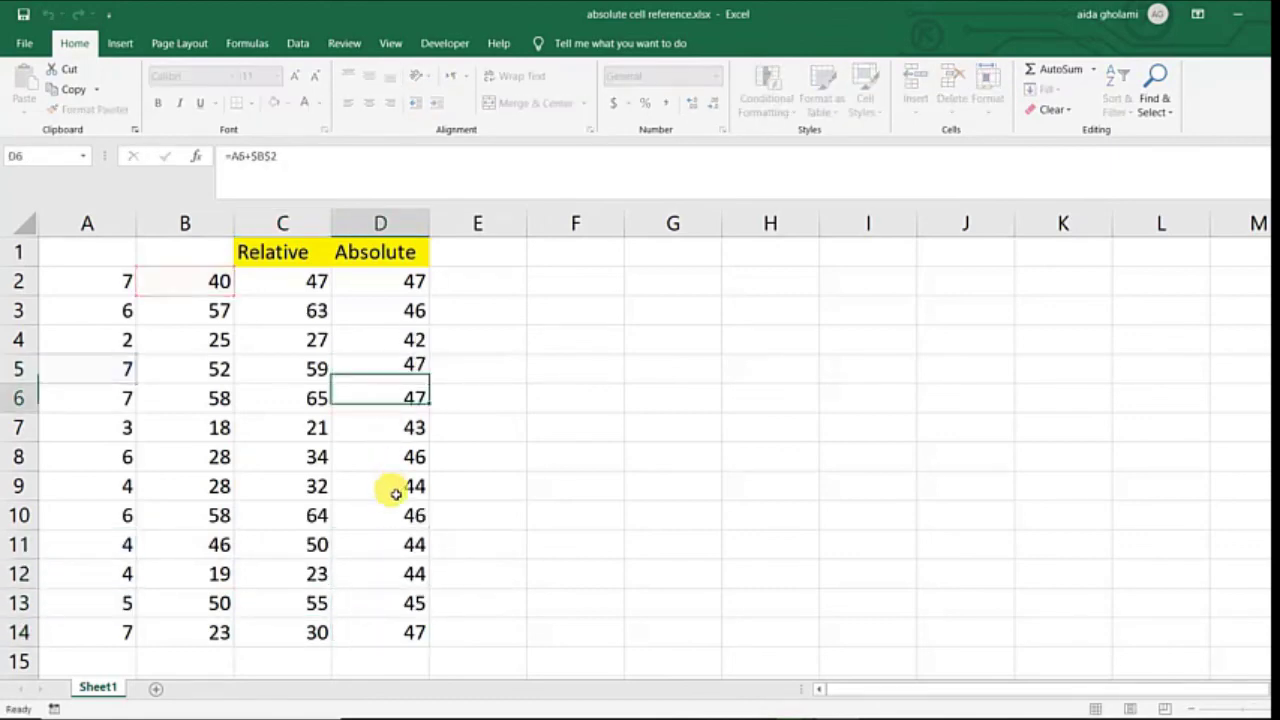
pyautogui.doubleClick(395, 486)
pyautogui.press('Return')
pyautogui.doubleClick(412, 544)
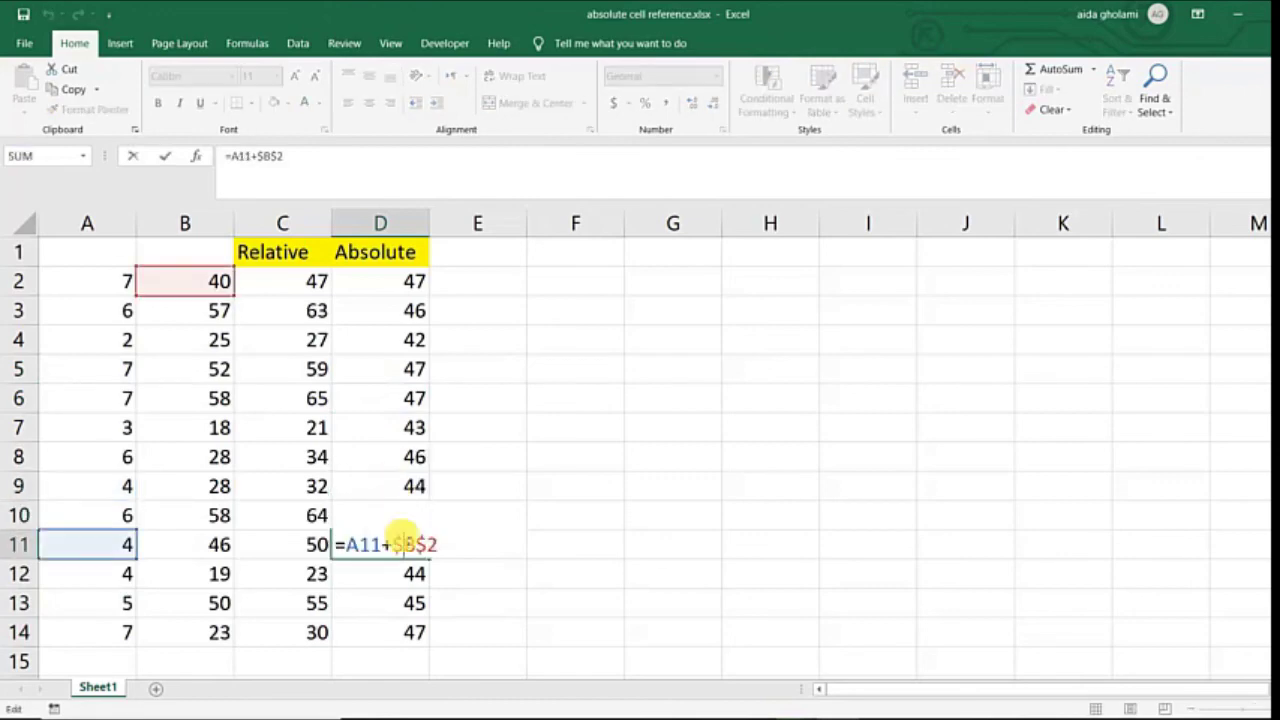
pyautogui.press('Return')
pyautogui.doubleClick(407, 602)
pyautogui.press('Return')
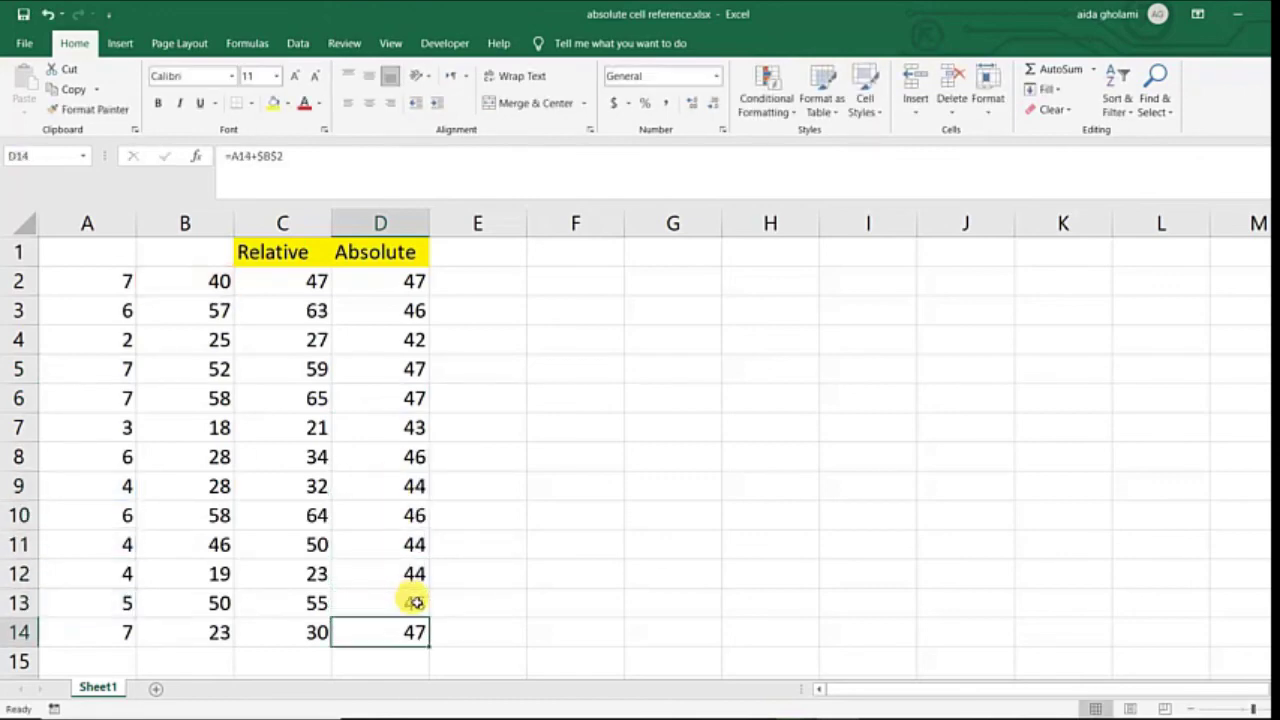